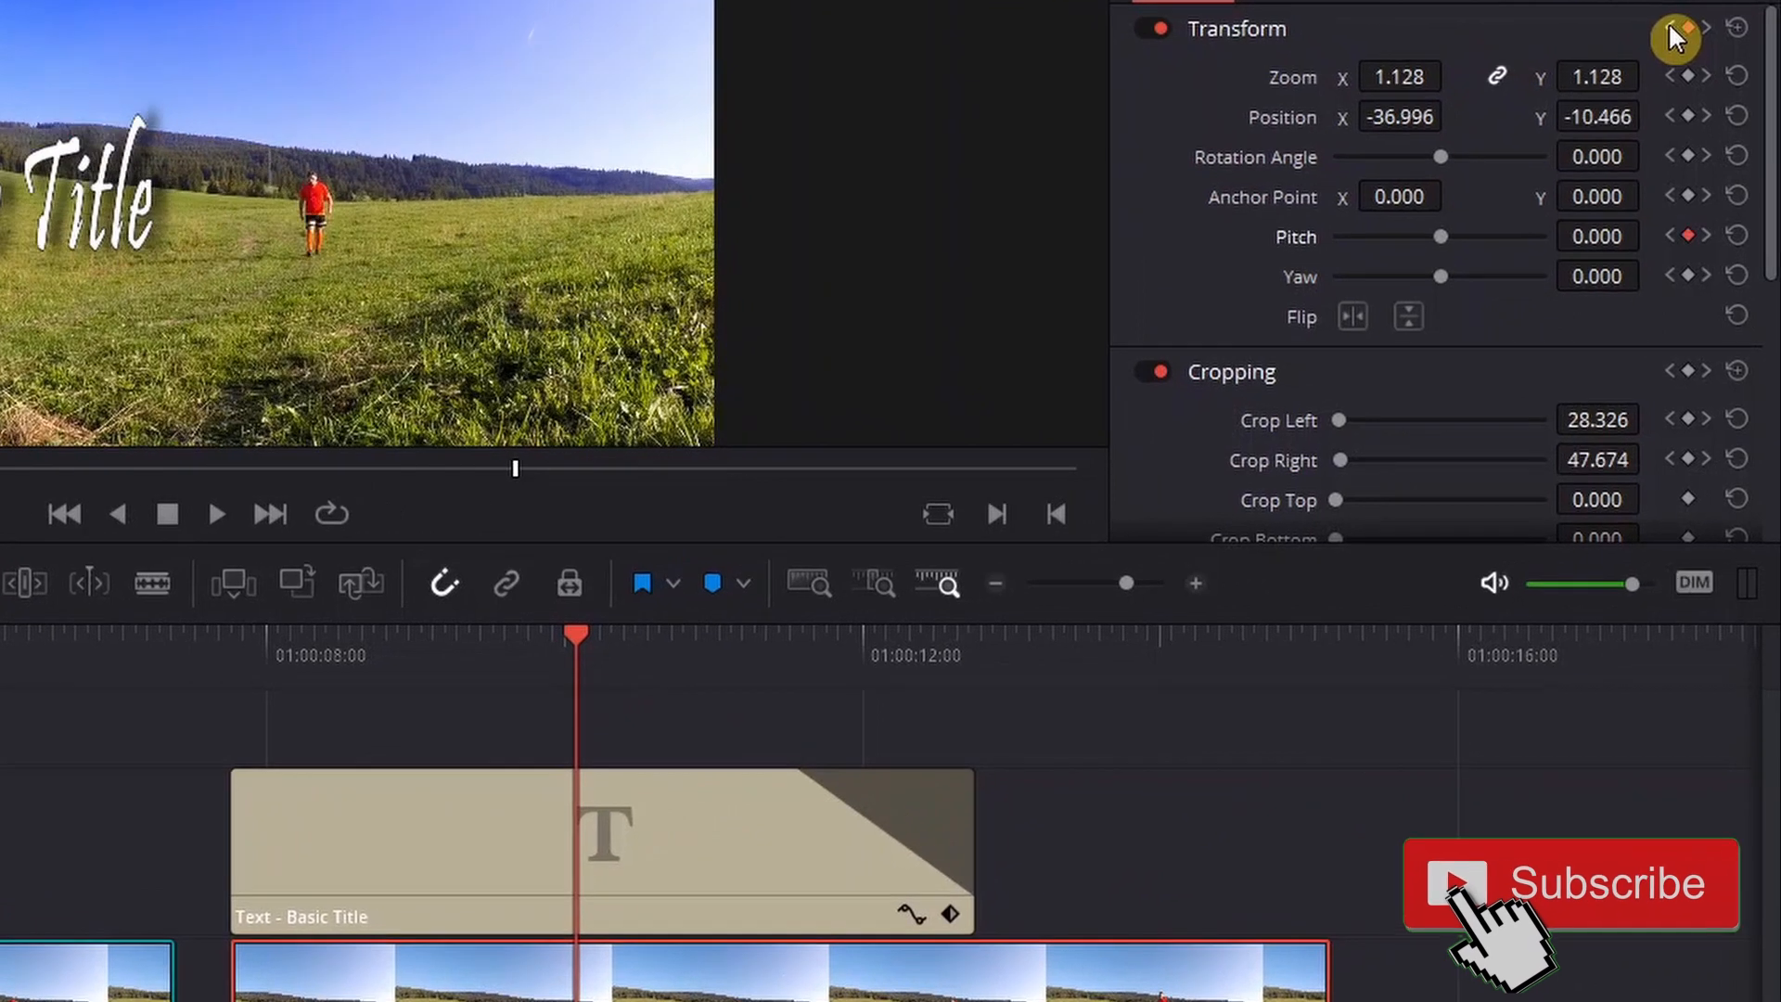
Step: Step the playhead back and forth around the second clip's Transform keyframes to examine the changing values
left_click(1670, 26)
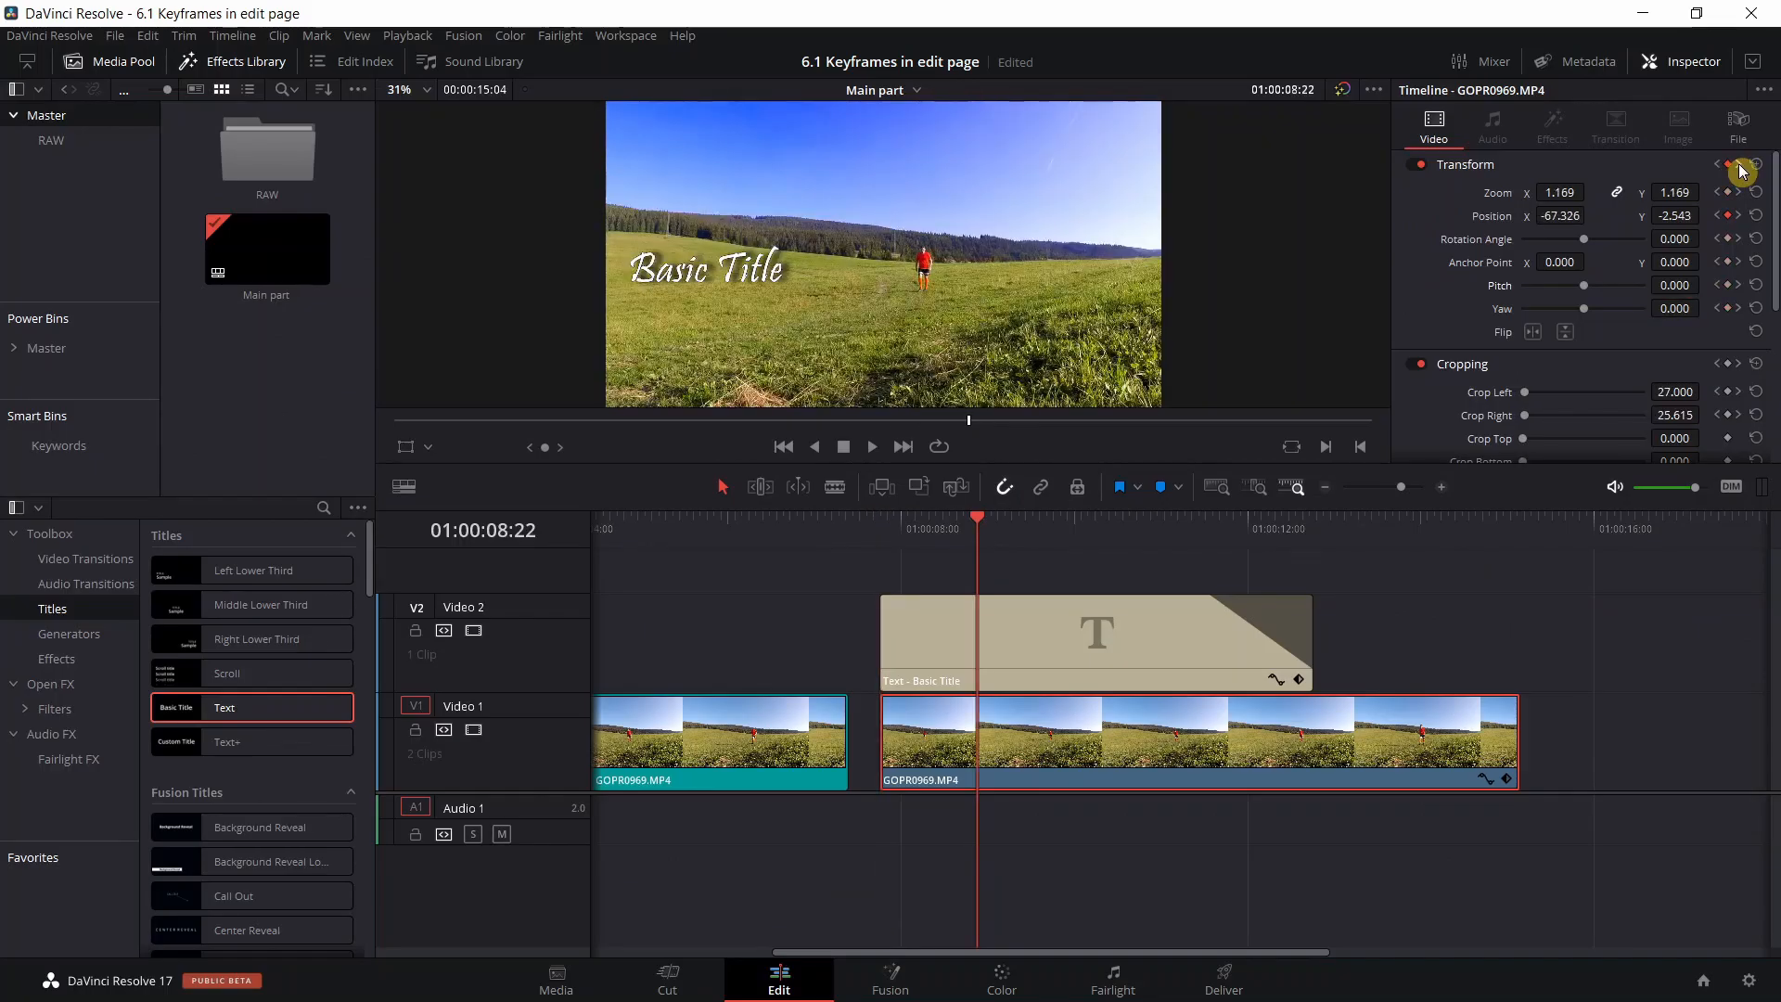
key("Right")
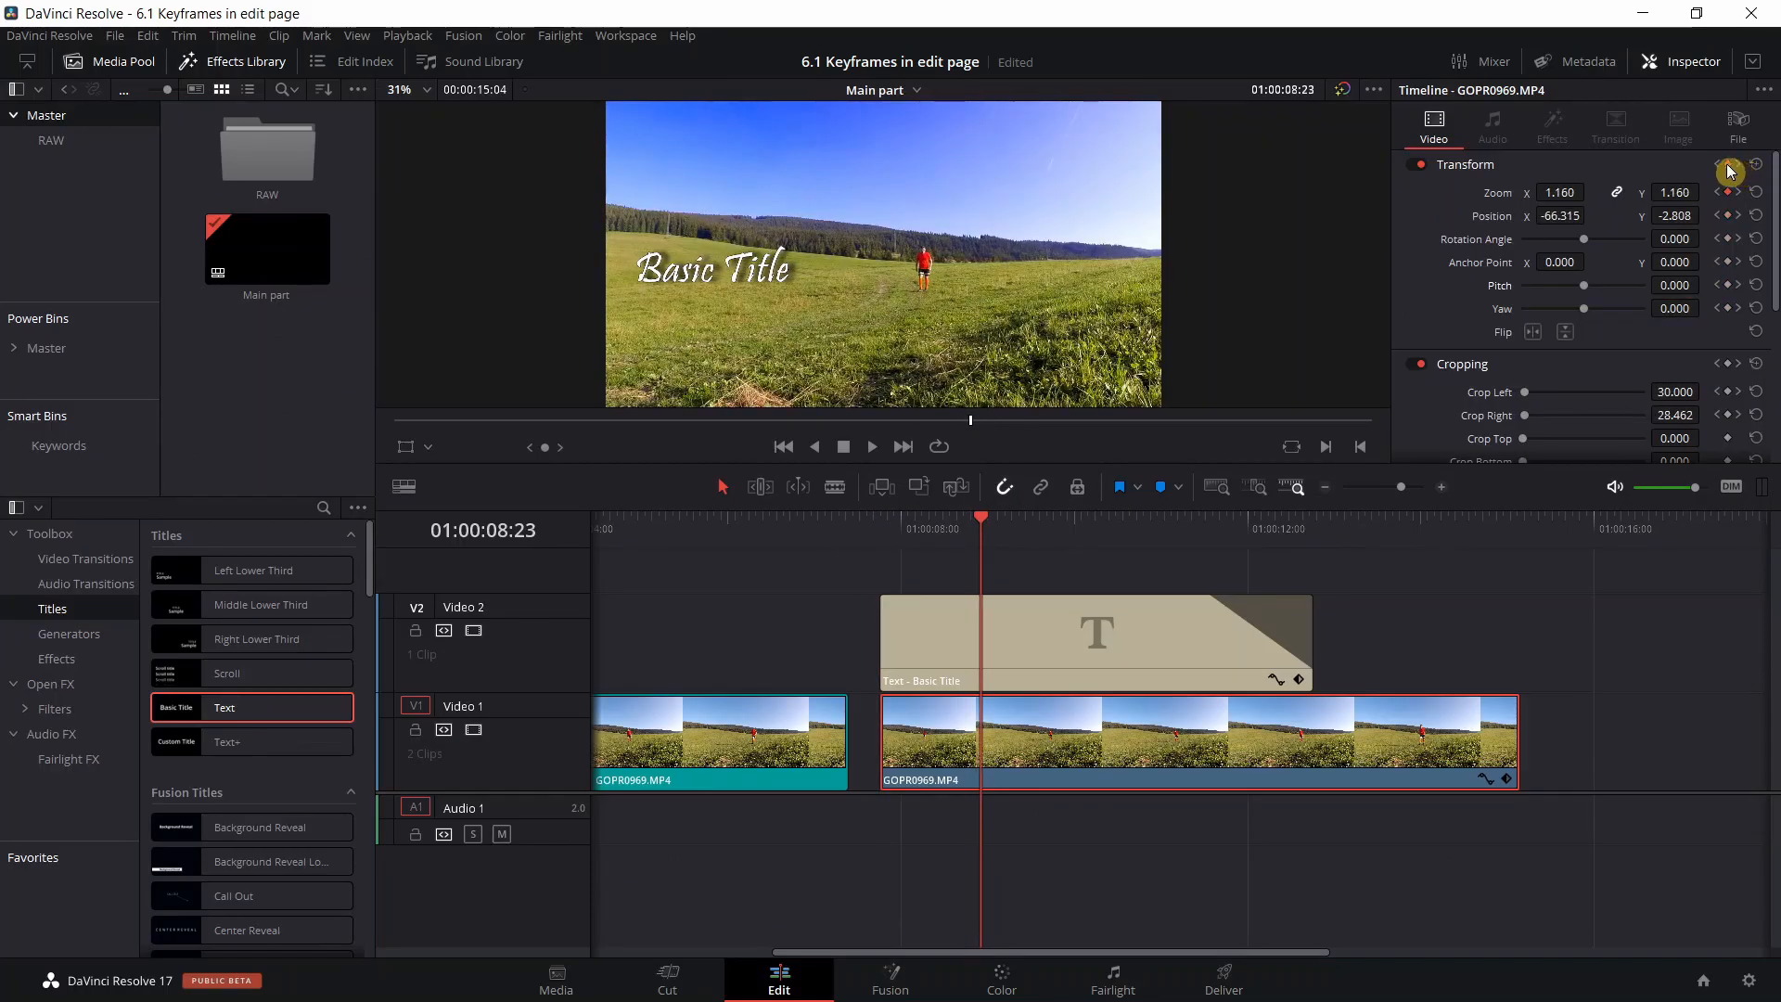
key("Left")
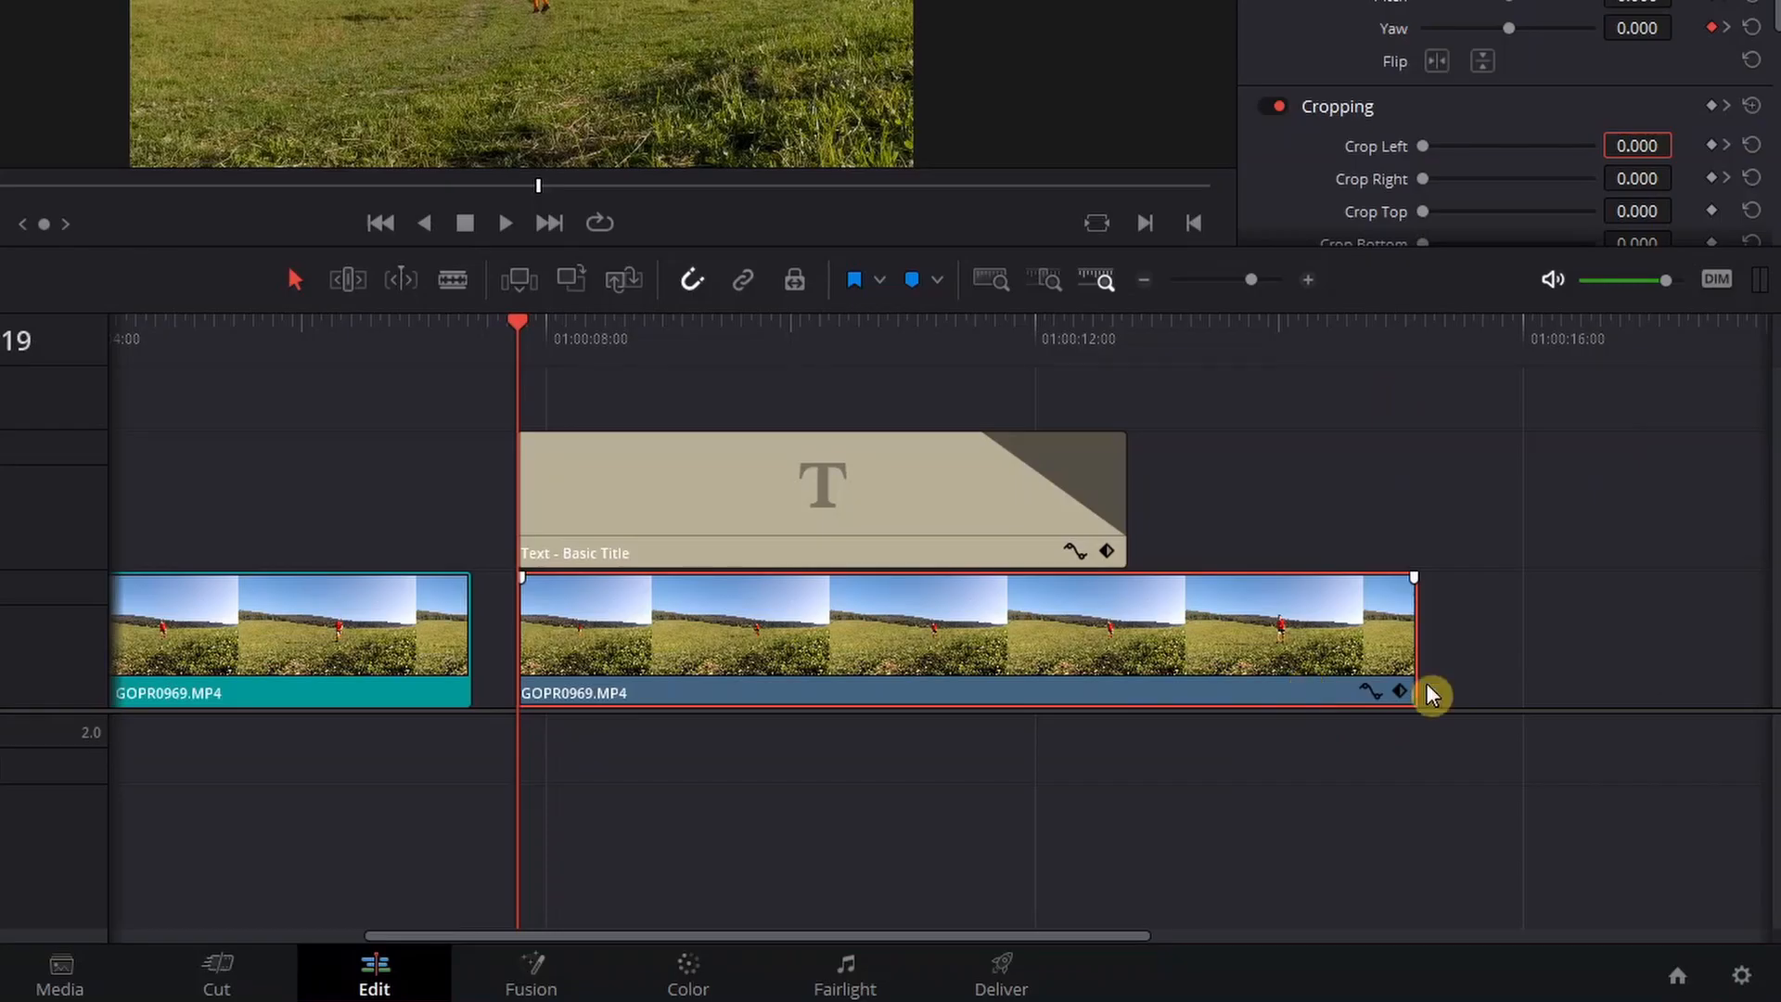
Step: Show the keyframe tracks and an enlarged curve editor for the second GOPR0969.MP4 clip, and expand its Transform track into individual parameters
left_click(1396, 692)
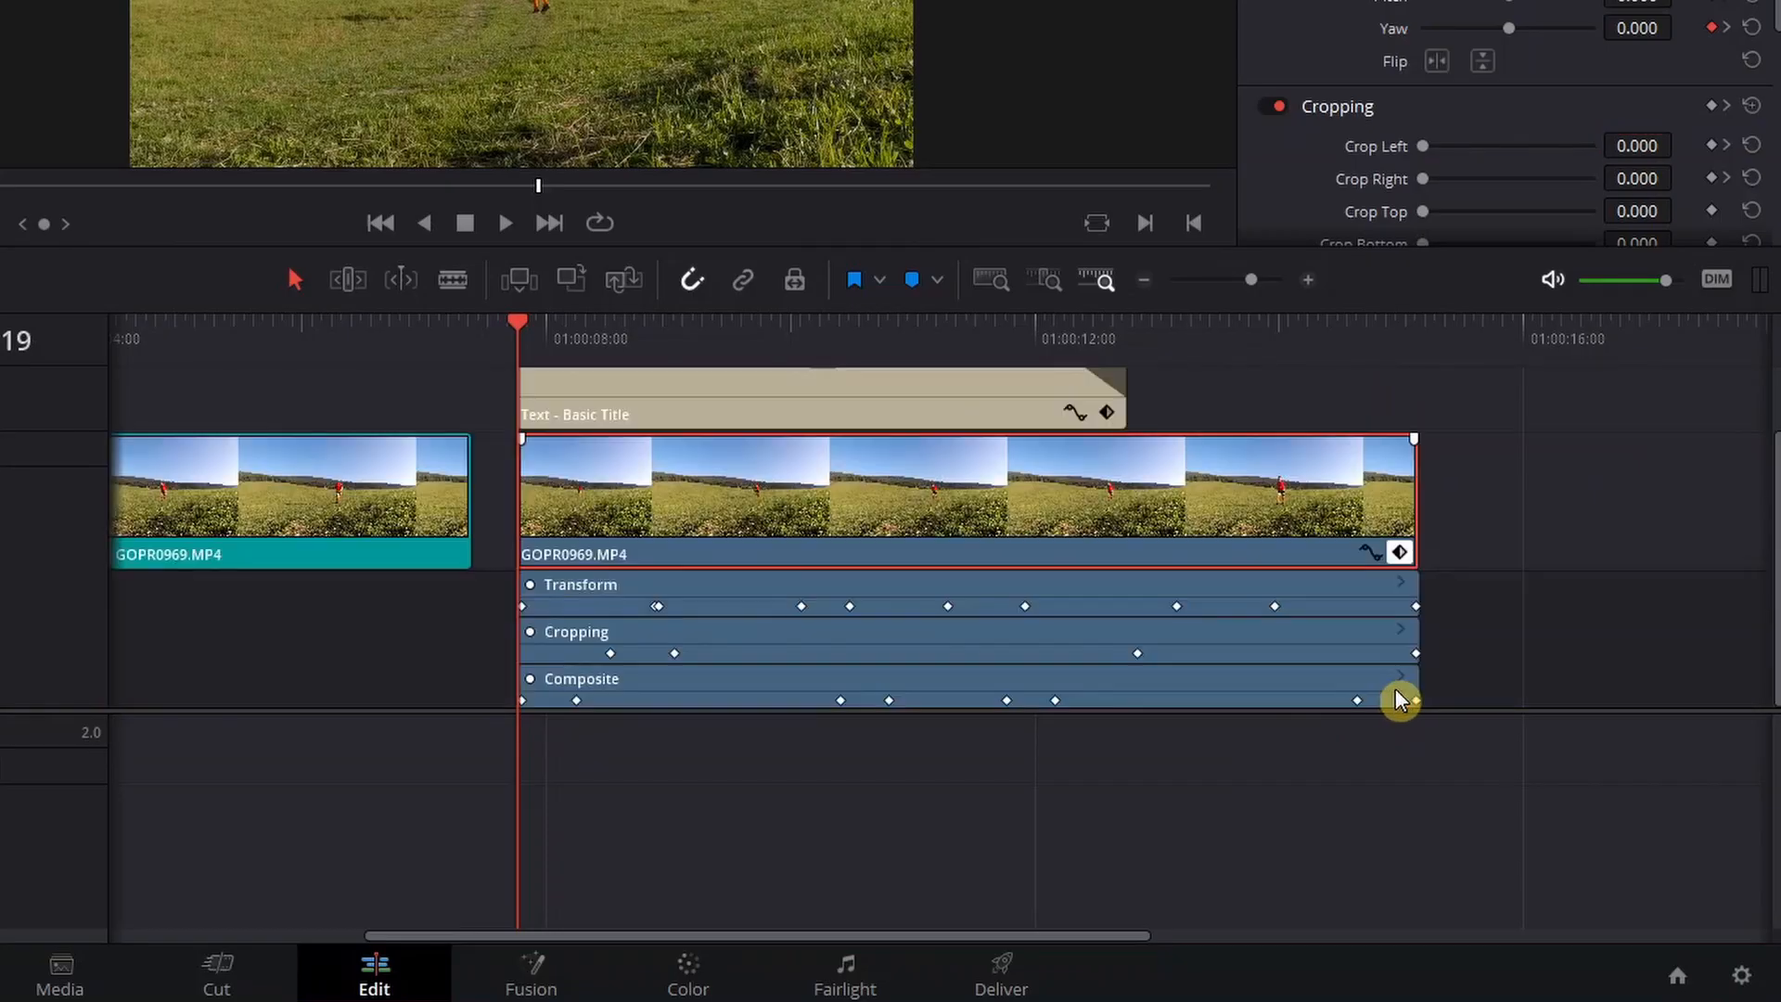
left_click(1370, 553)
left_click_drag(362, 727, 362, 895)
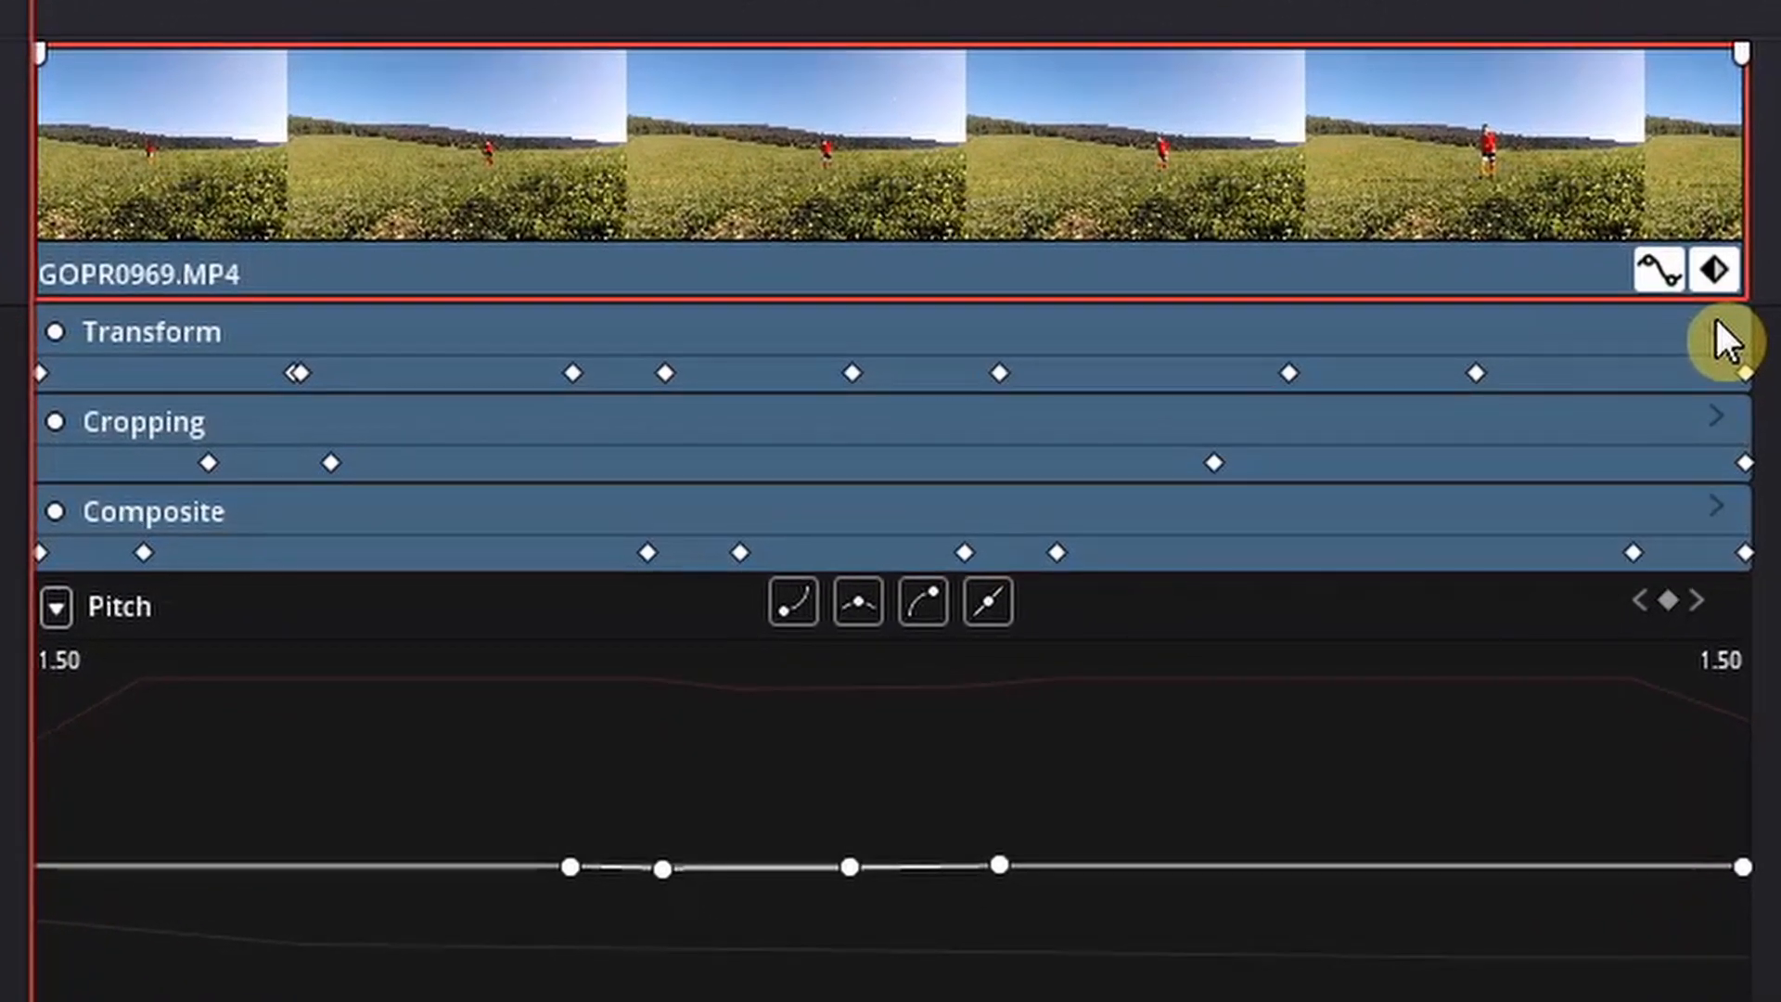
left_click(1718, 324)
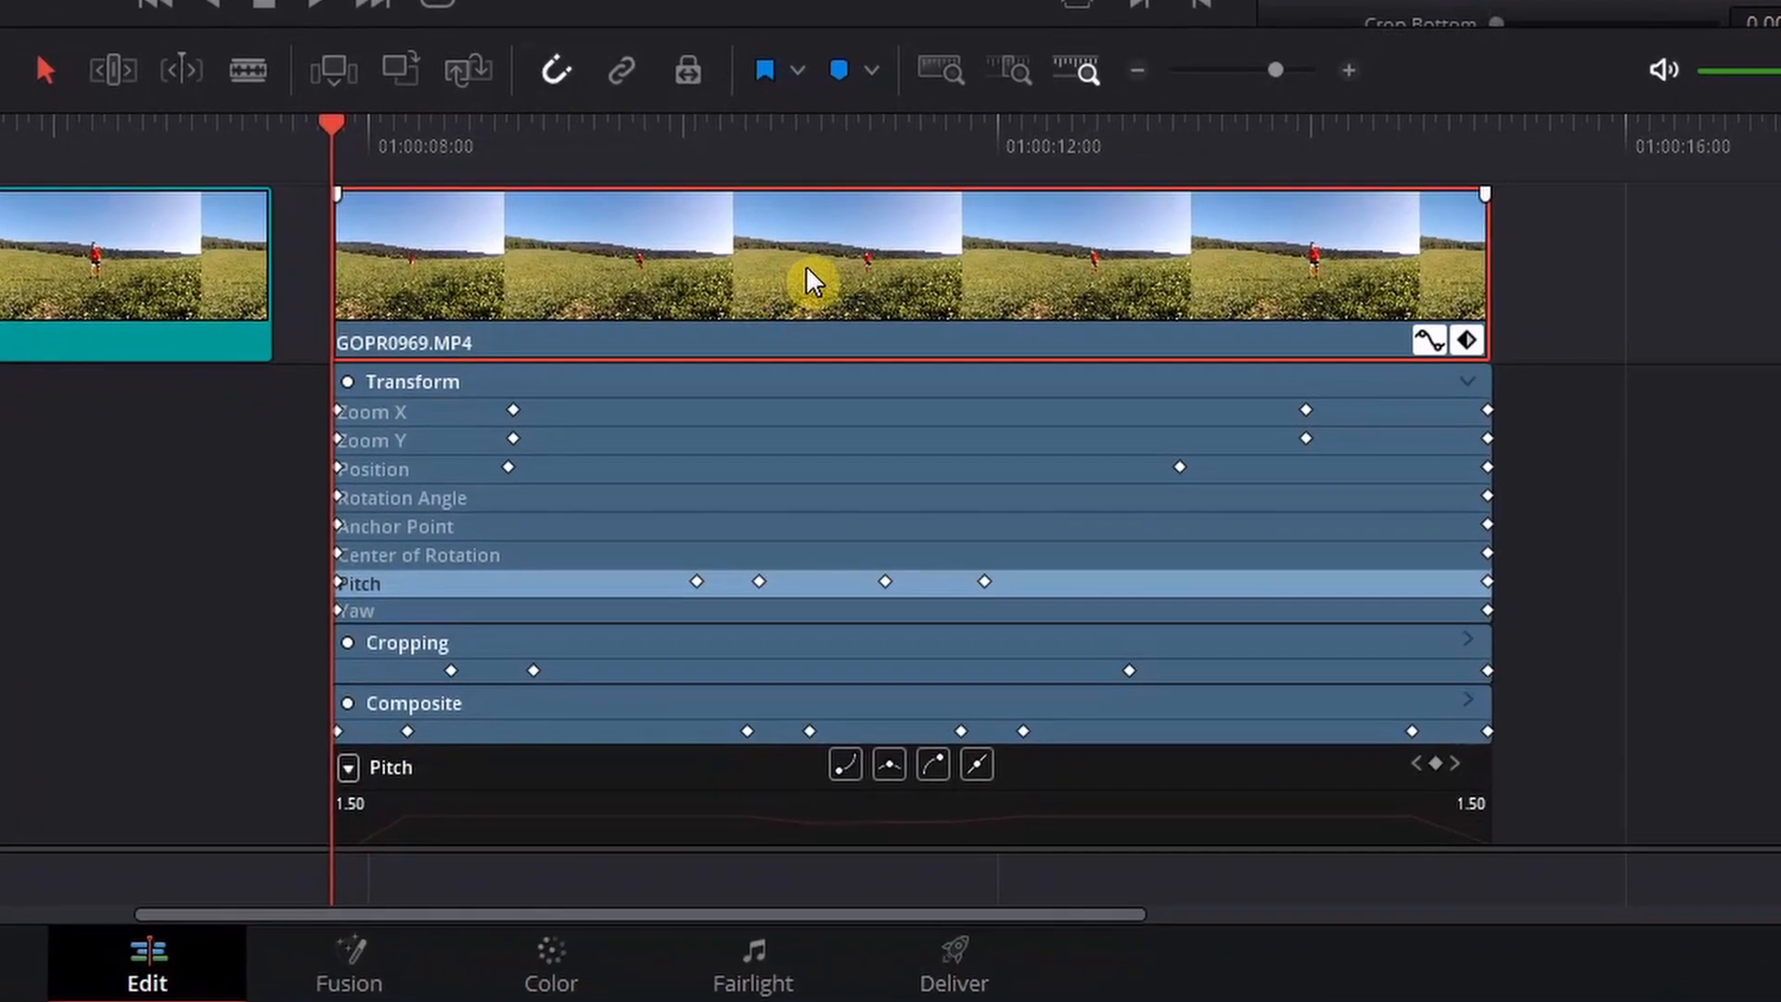
Step: Display the second clip's Zoom Y curve in the curve editor, followed by the faint red curve above it
scroll(1056, 431, "down", 4)
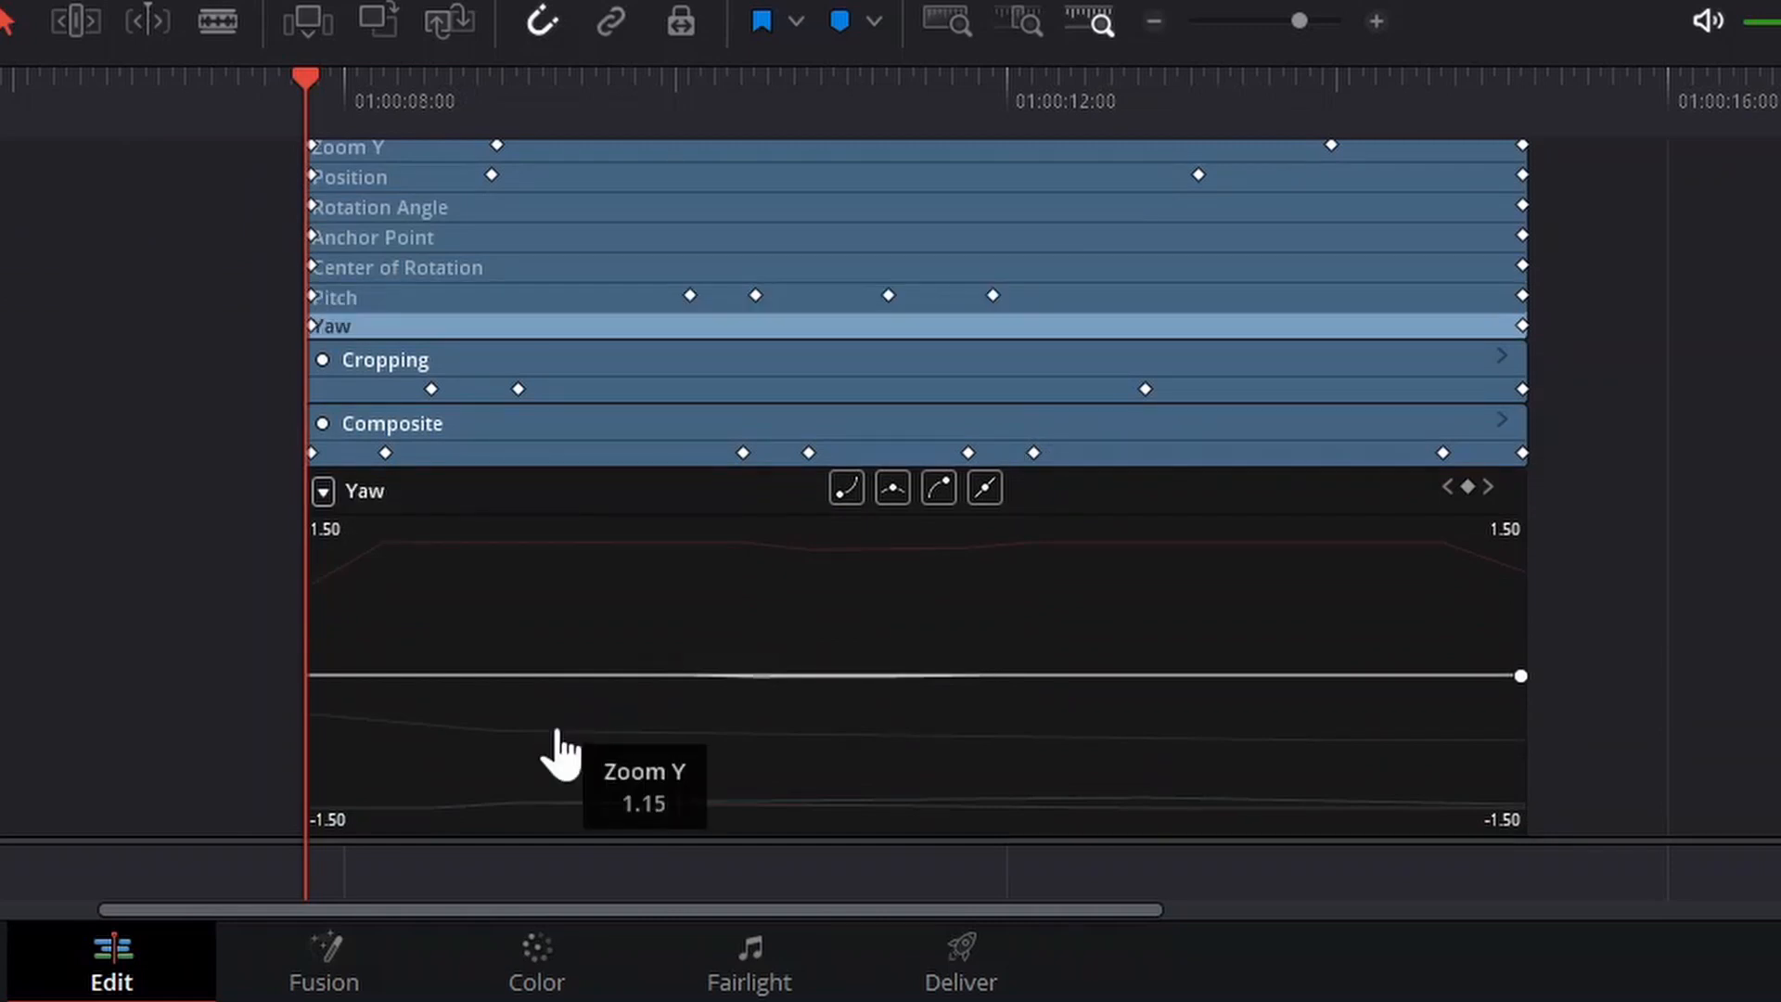
left_click(558, 735)
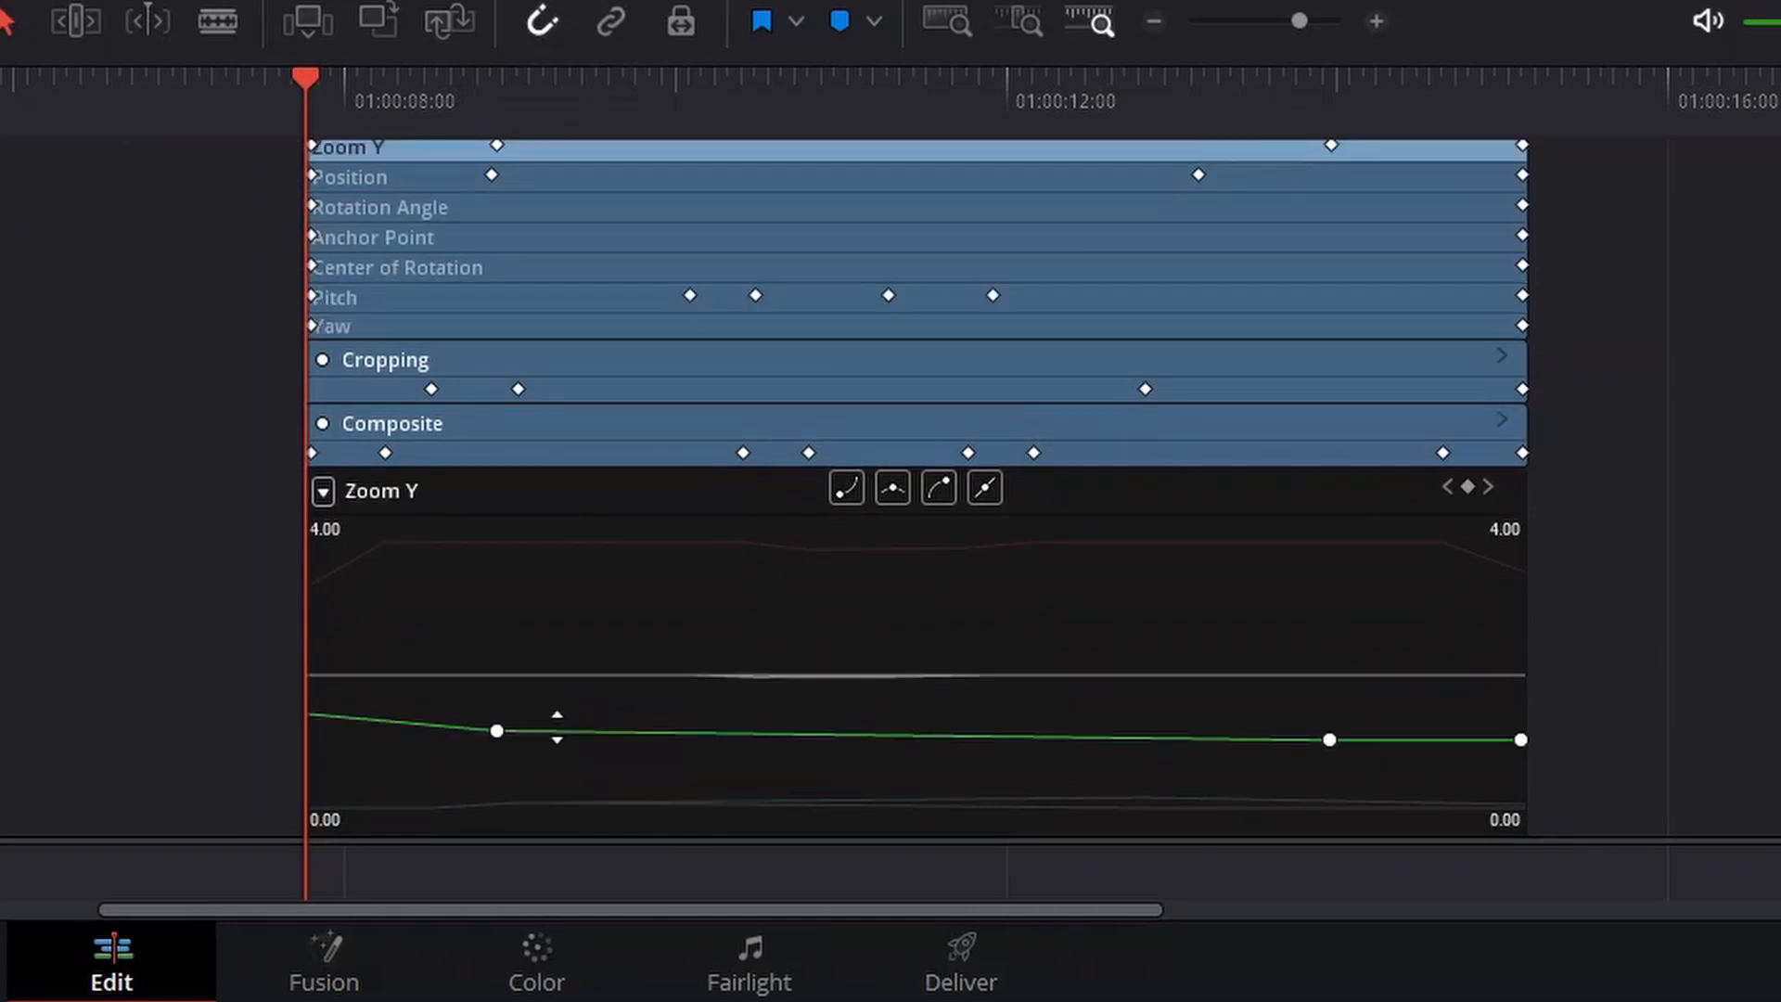
left_click(569, 542)
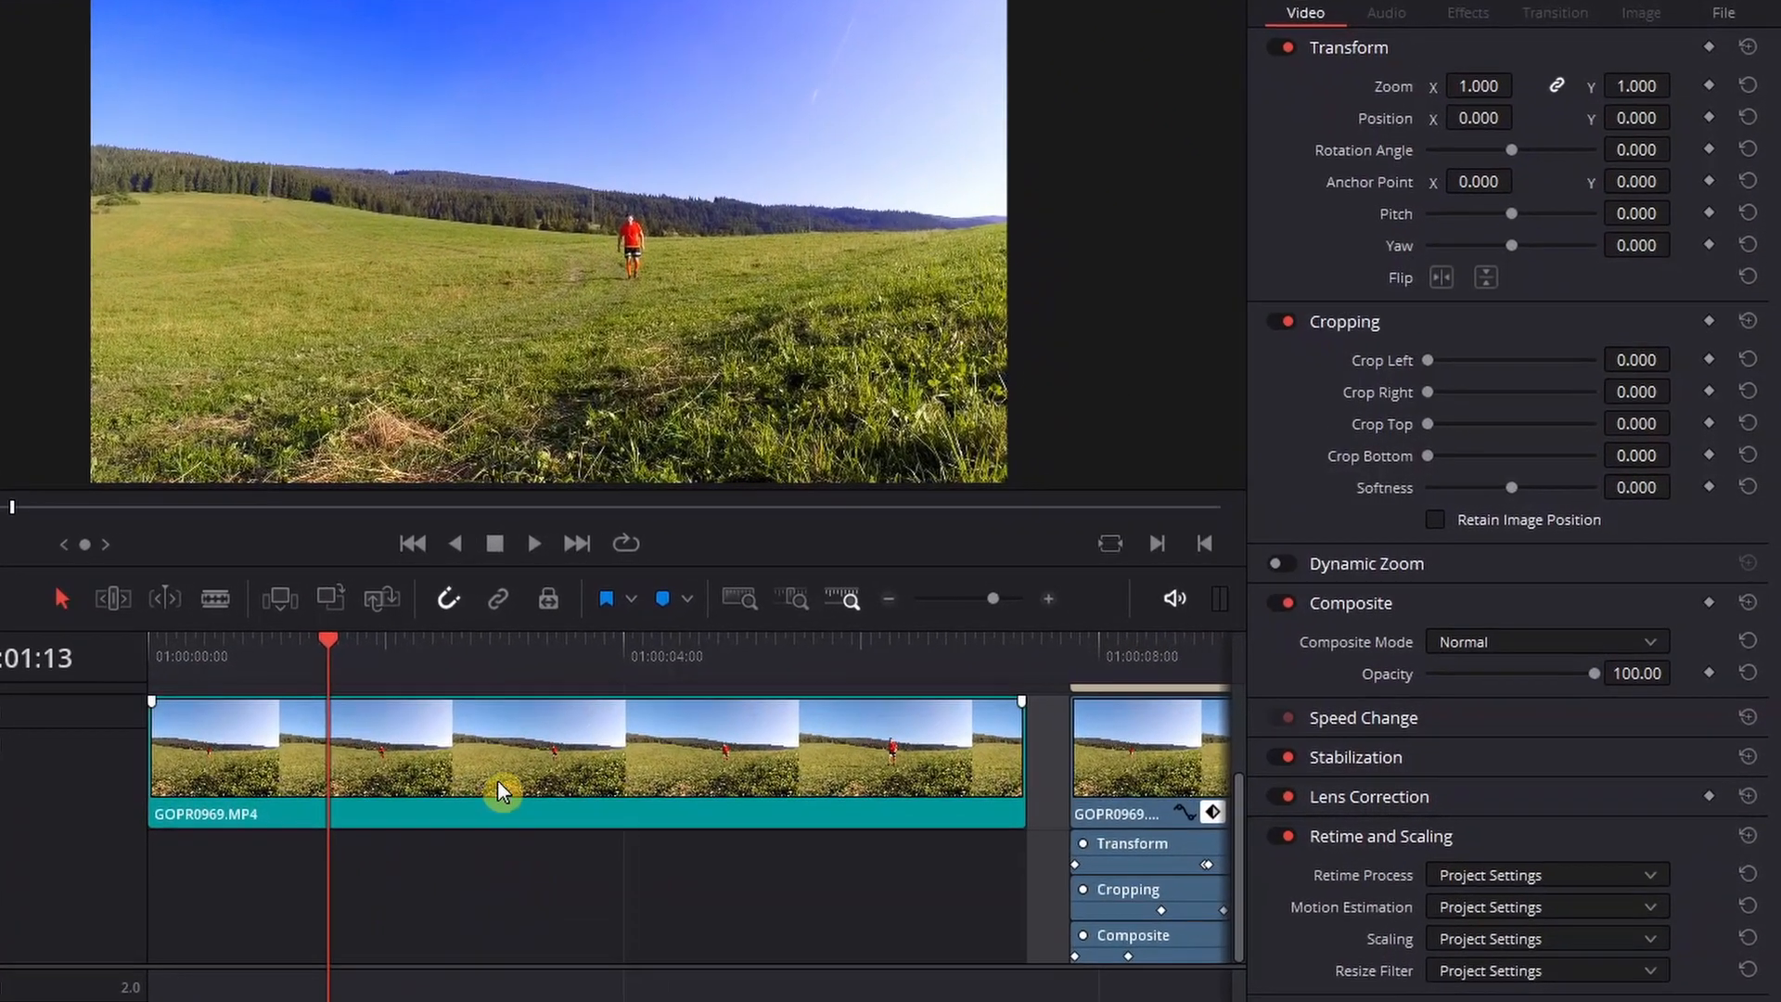
Step: Add a Zoom keyframe to the first GOPR0969.MP4 clip at about 01:00:01:16
left_click(650, 735)
left_click(193, 666)
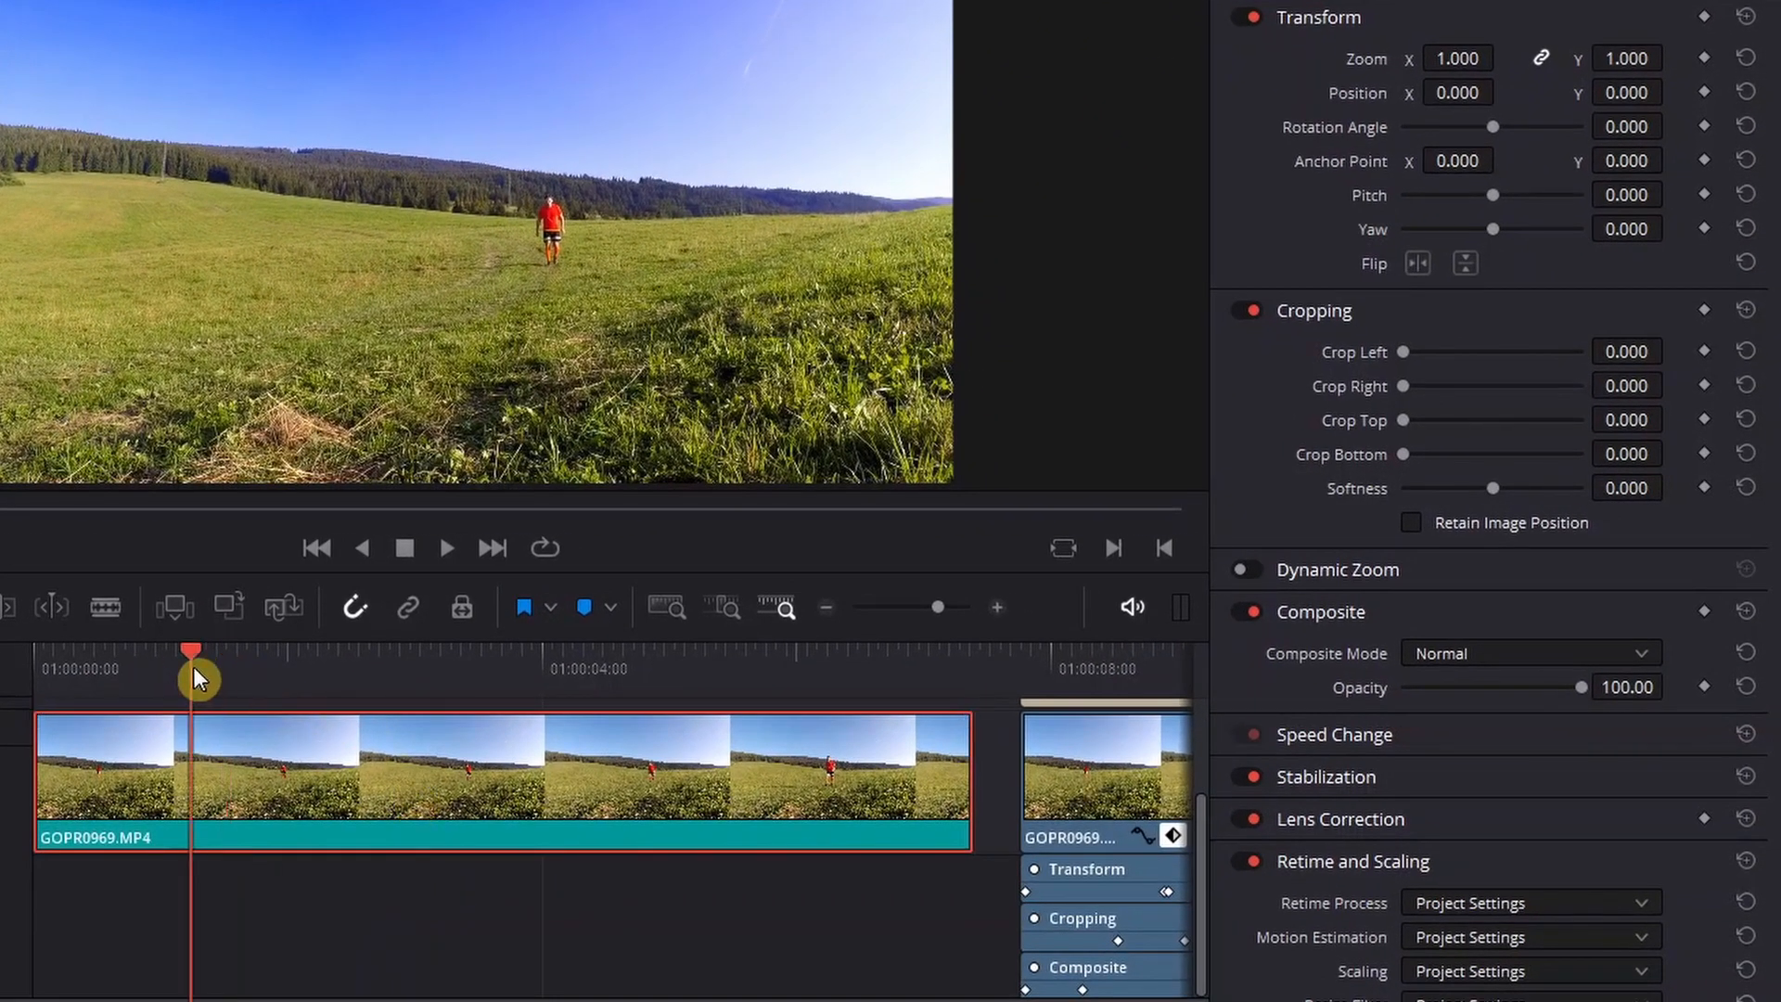
left_click(243, 664)
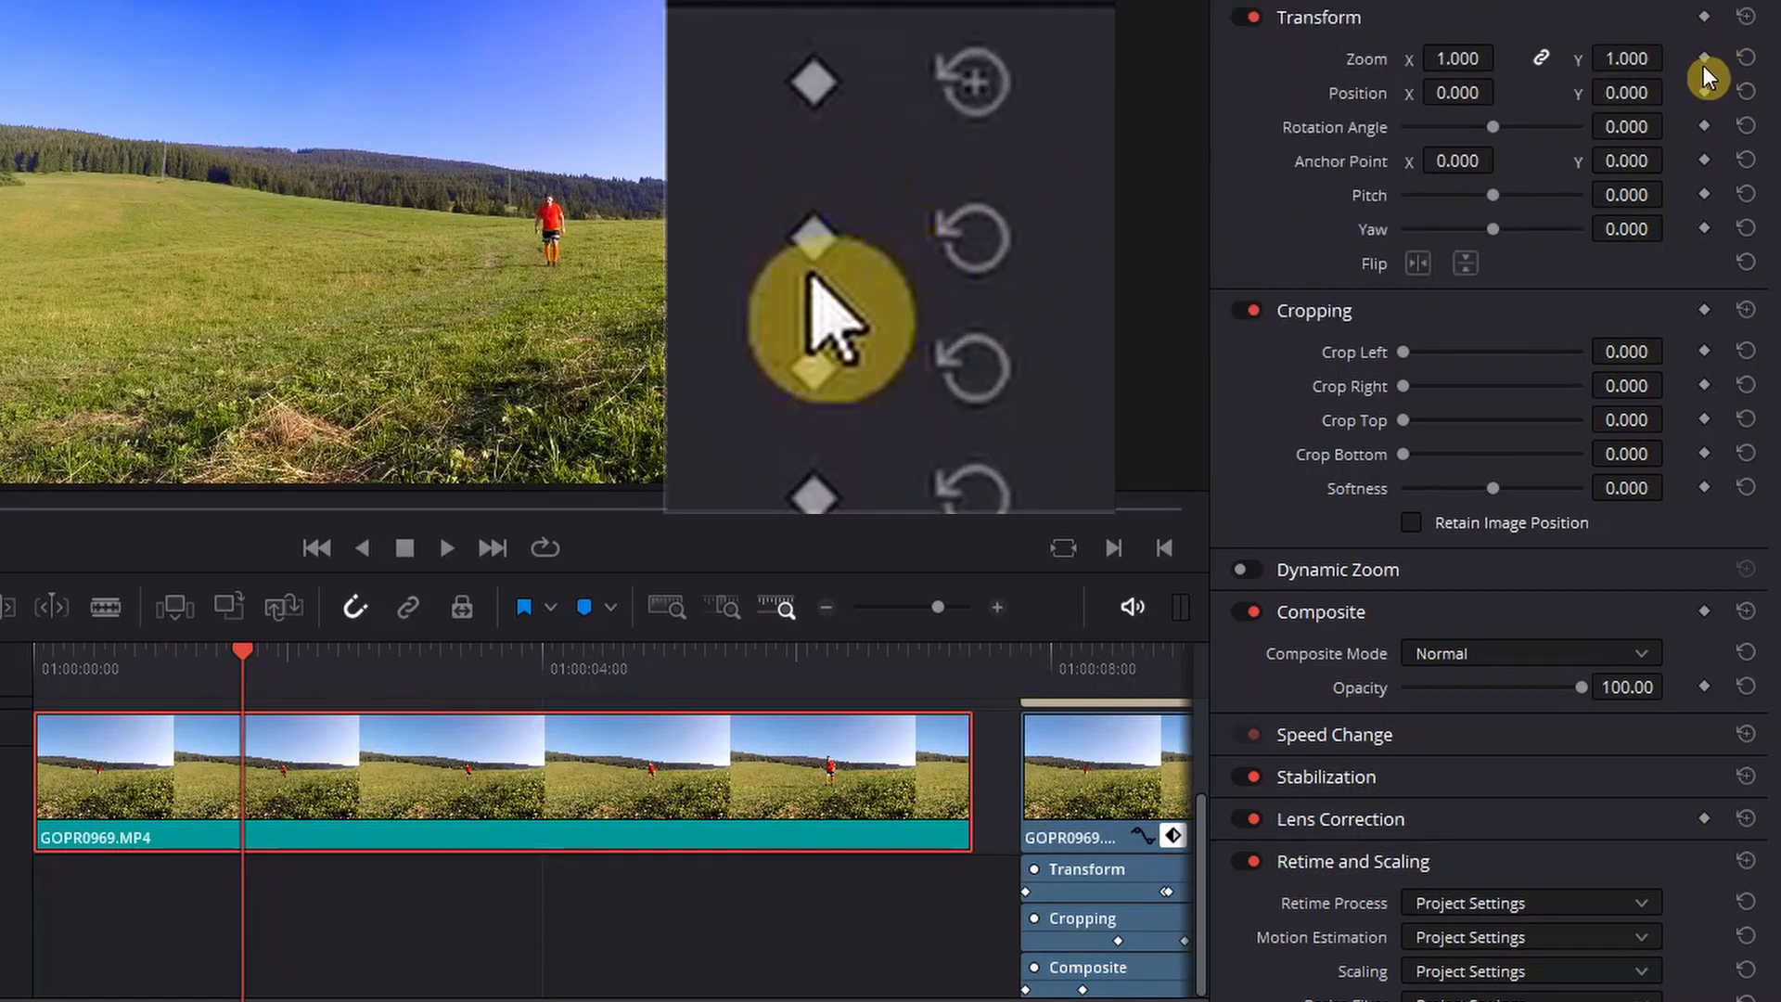
left_click(1706, 59)
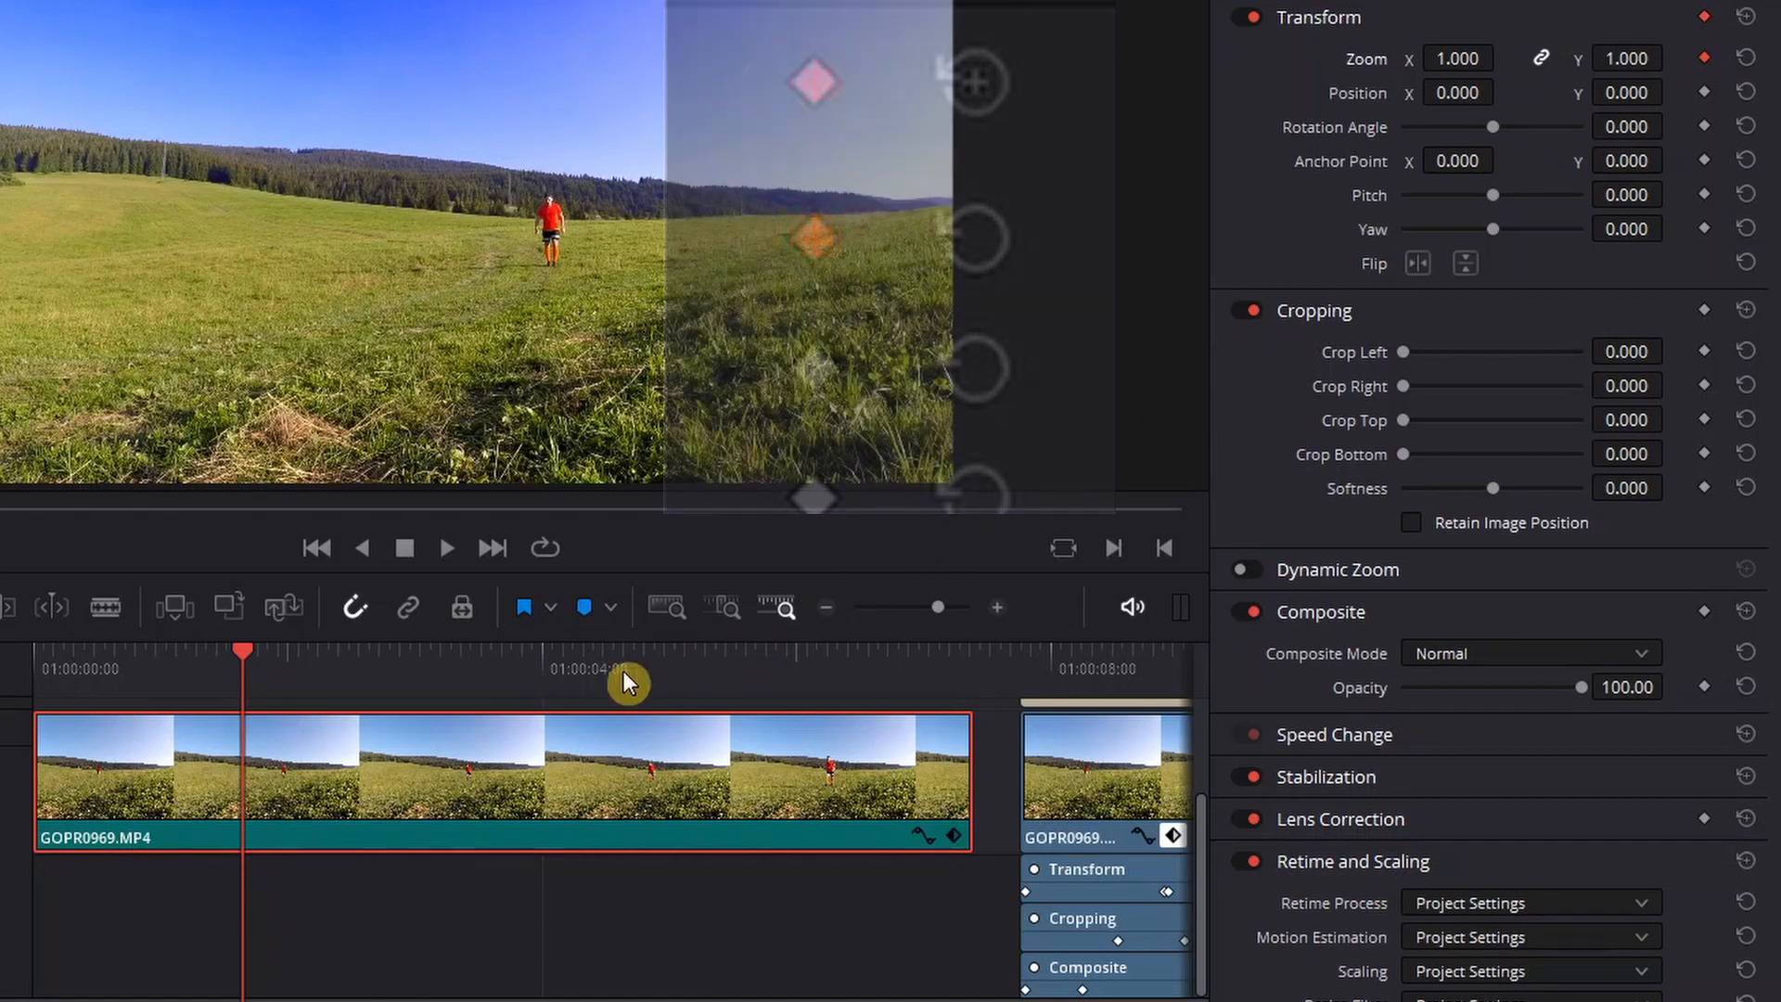
Step: Create a second Zoom keyframe with a value of 1.240 on the first clip, just before 01:00:04:00
left_click(508, 661)
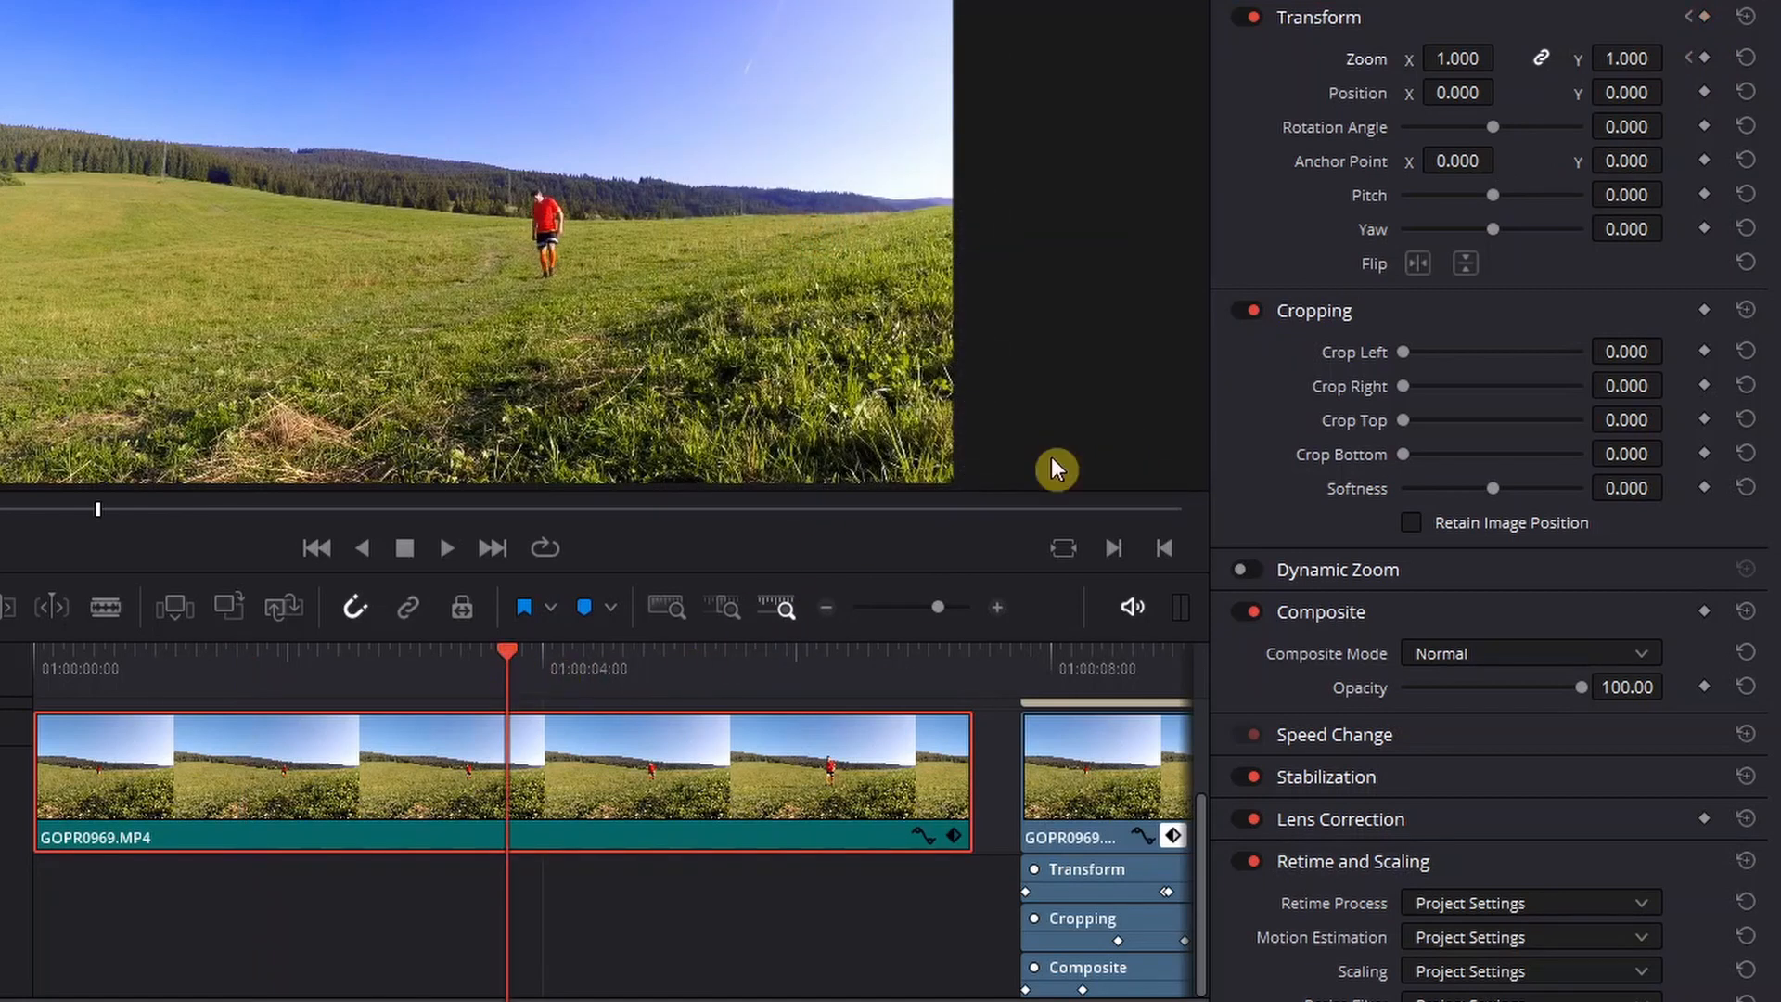
left_click(527, 681)
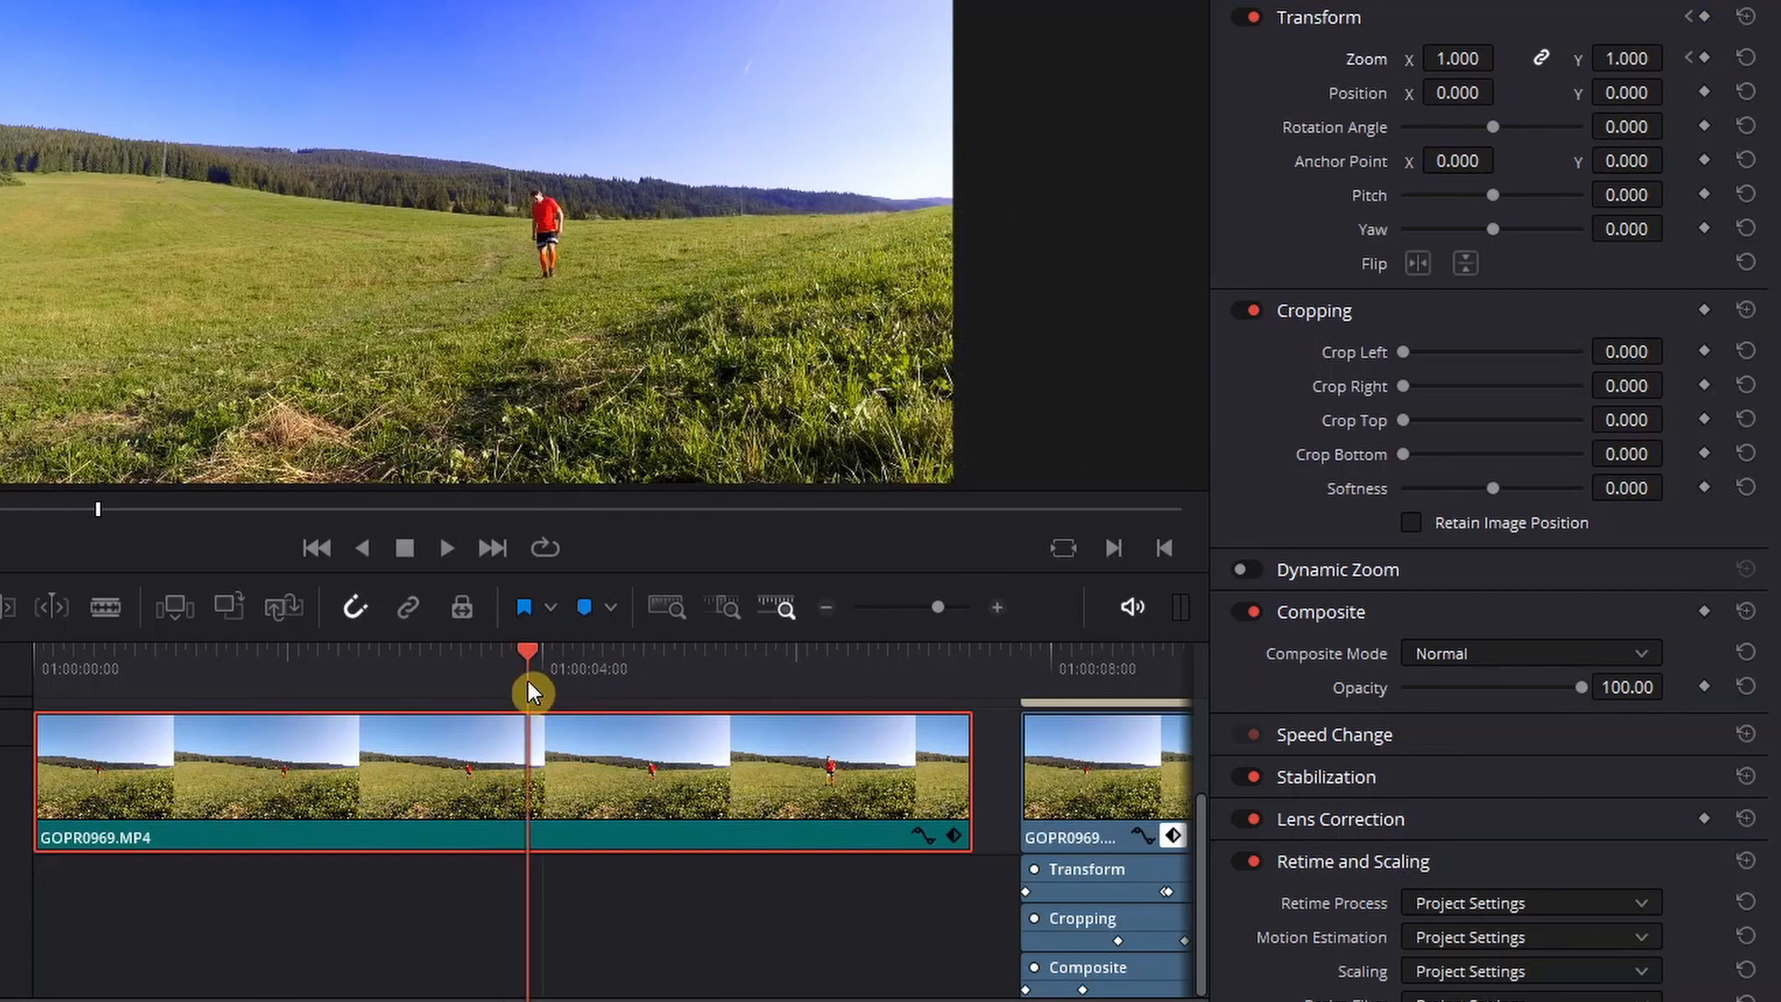
left_click_drag(1452, 60, 1497, 60)
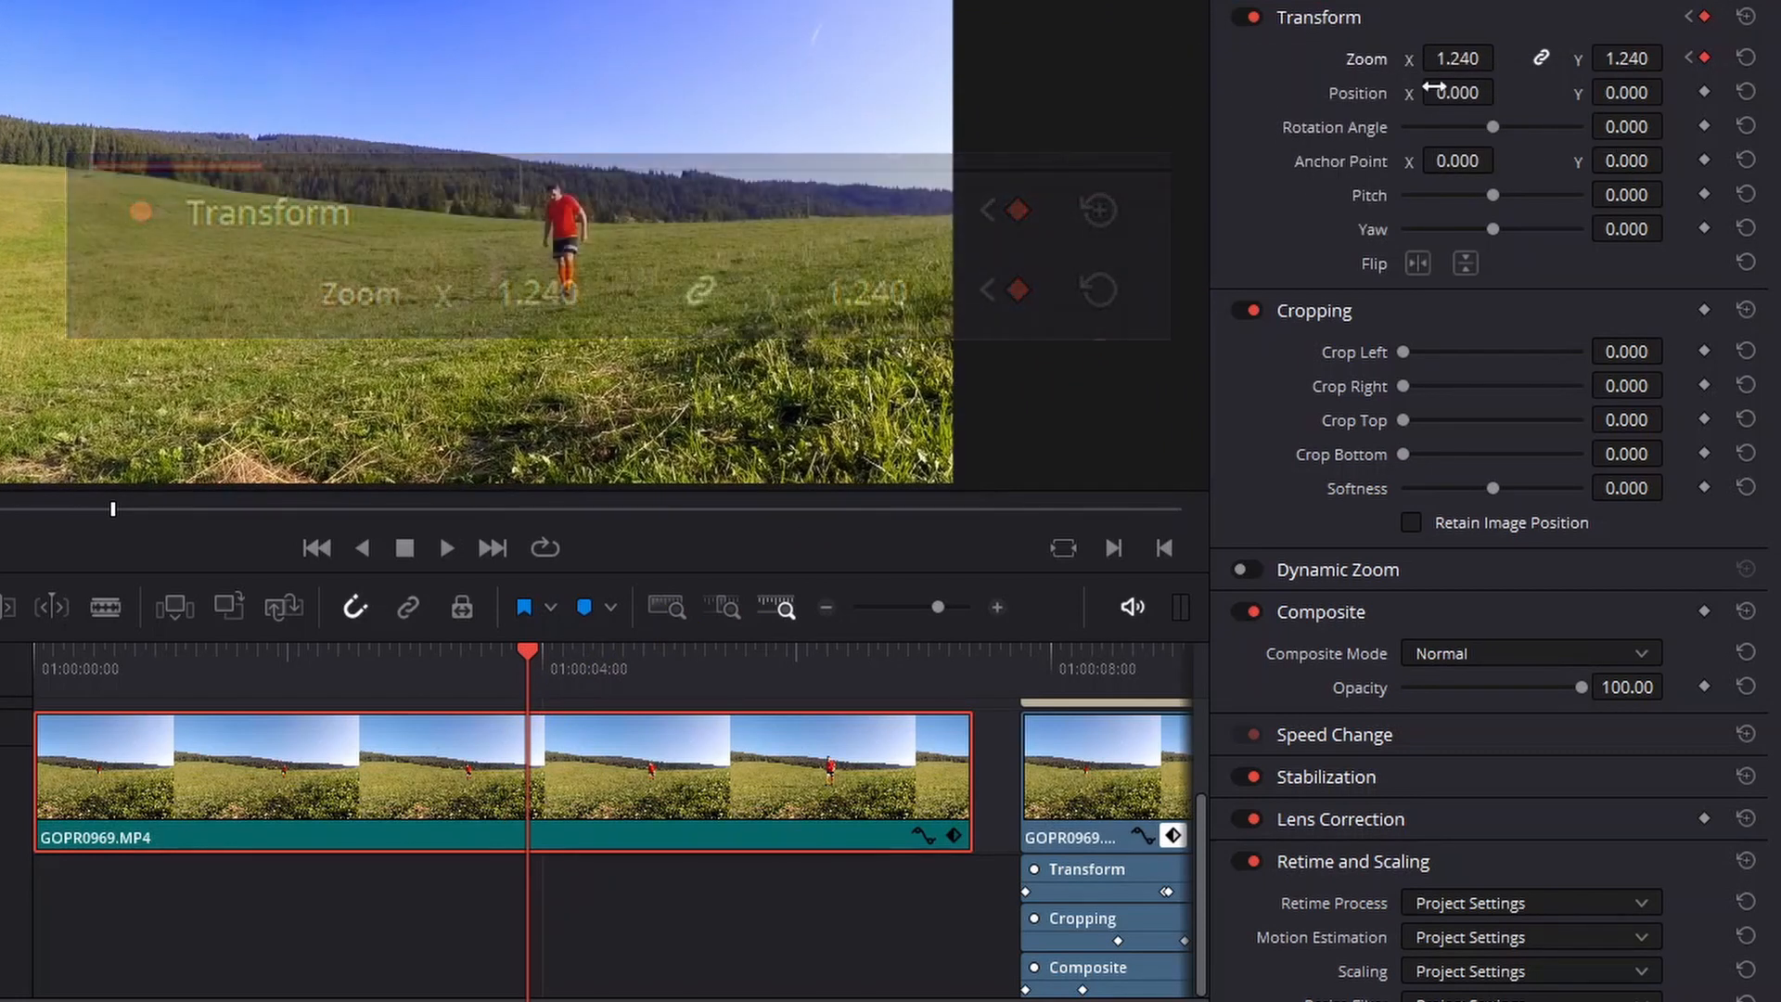
Step: Show the first clip's keyframe track and add a third keyframe with Zoom 1.450 about 5.5 seconds into the clip
left_click(954, 833)
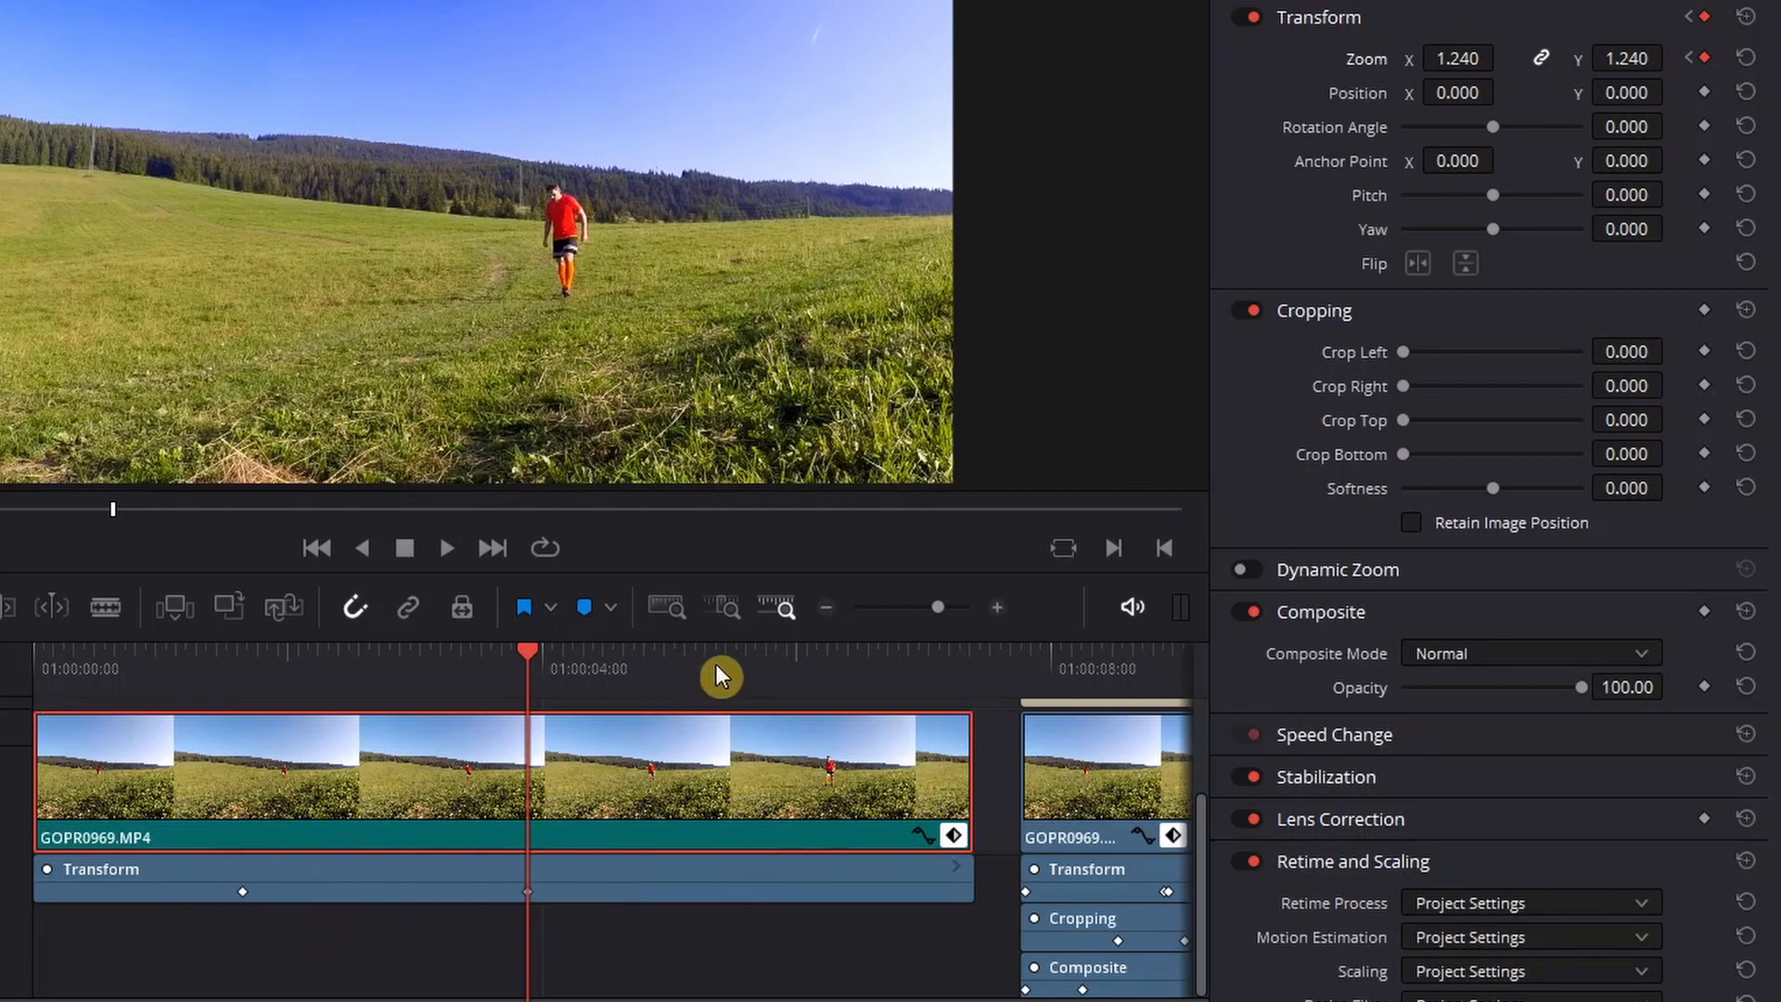
left_click_drag(1452, 59, 1491, 59)
left_click(845, 673)
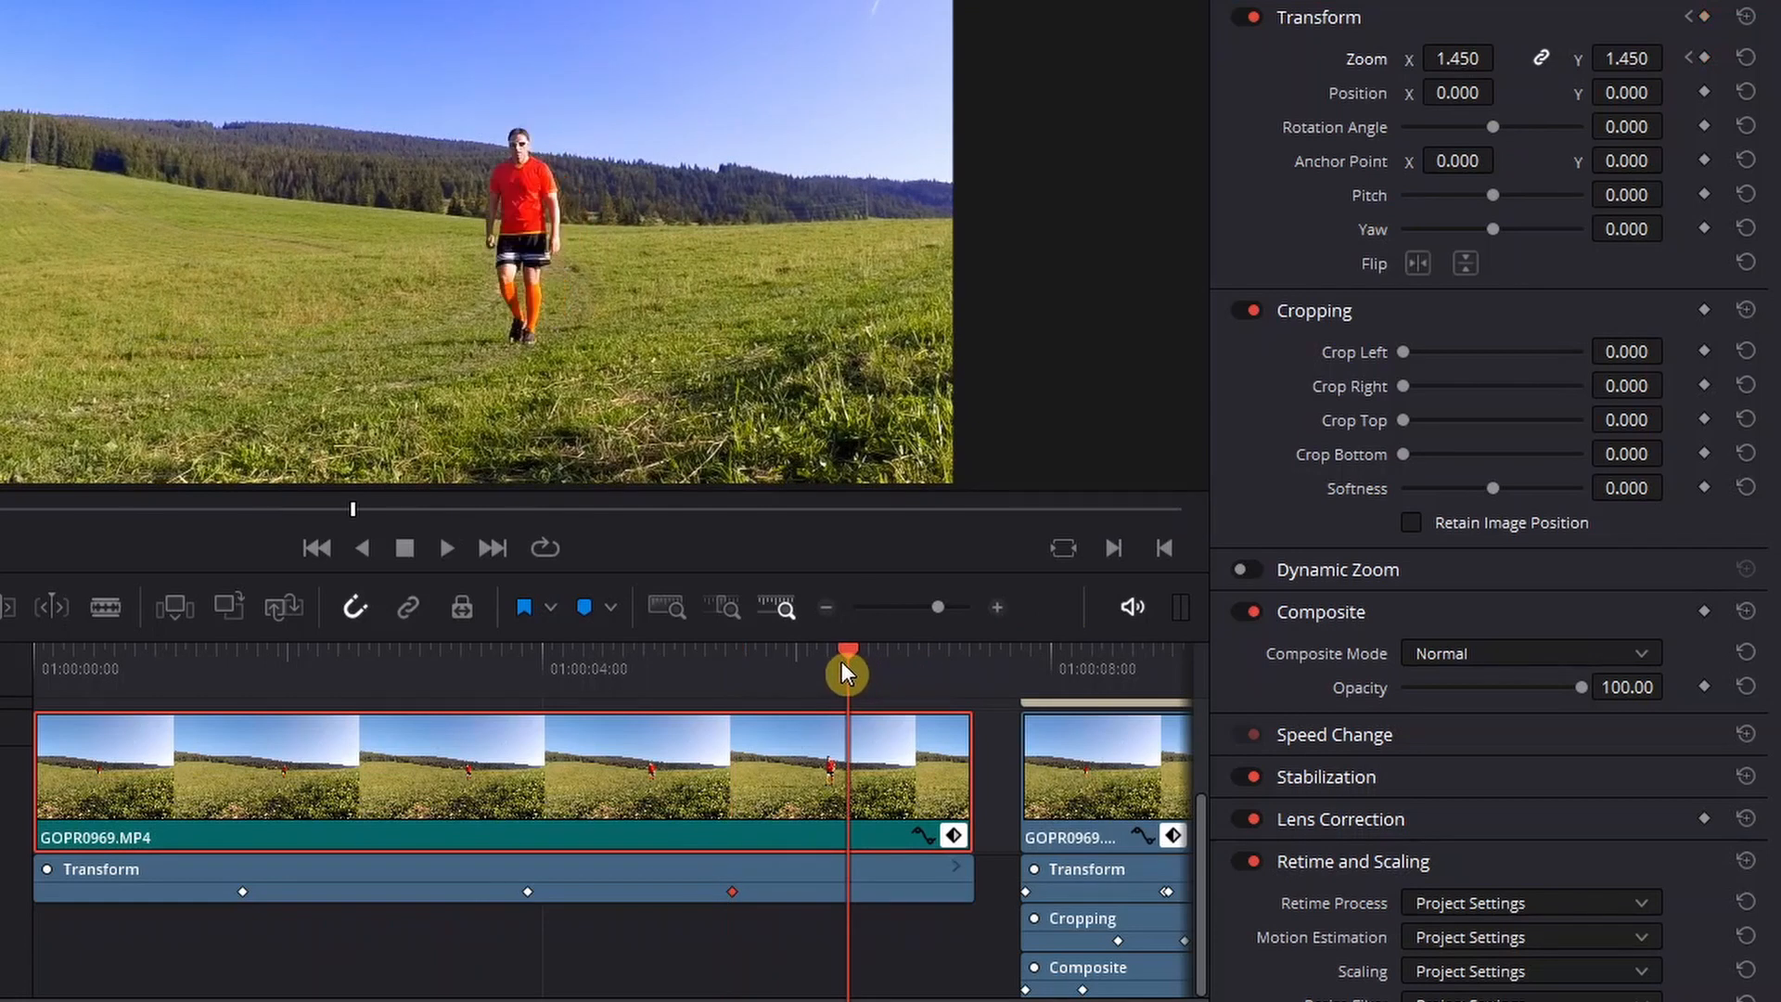
Step: Step back through the first clip's Transform keyframes to the earliest one
left_click(1688, 16)
left_click(1690, 15)
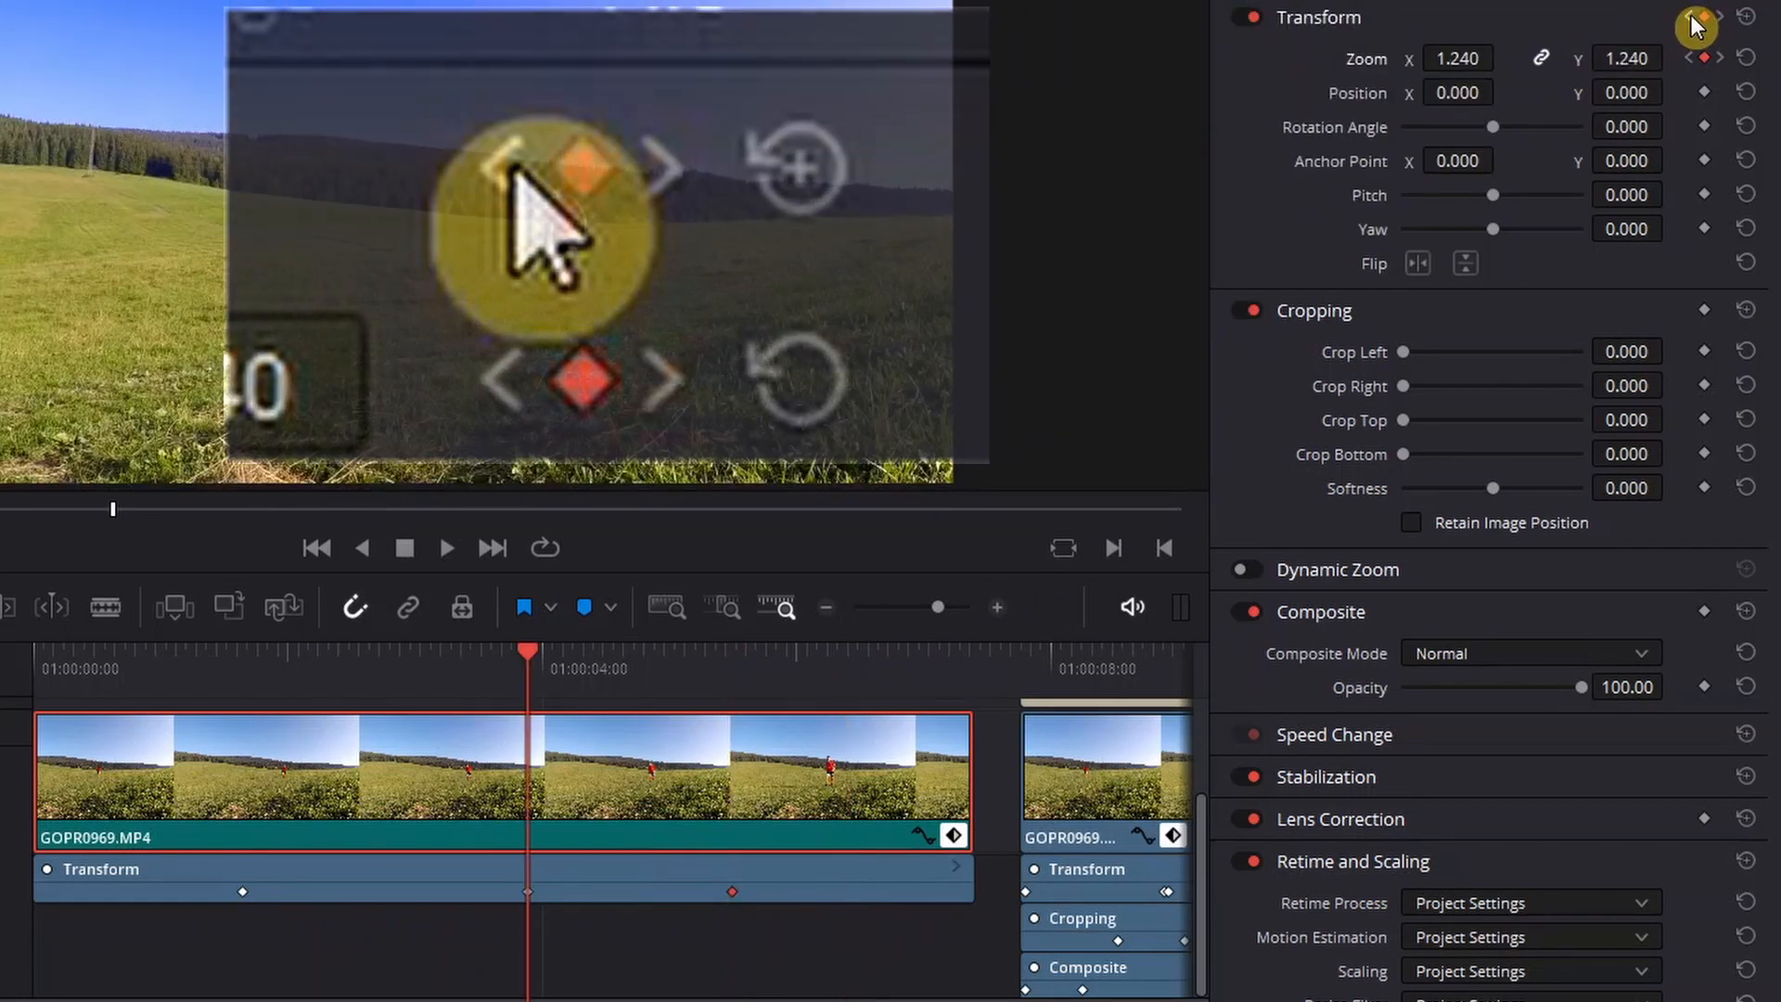
left_click(1691, 15)
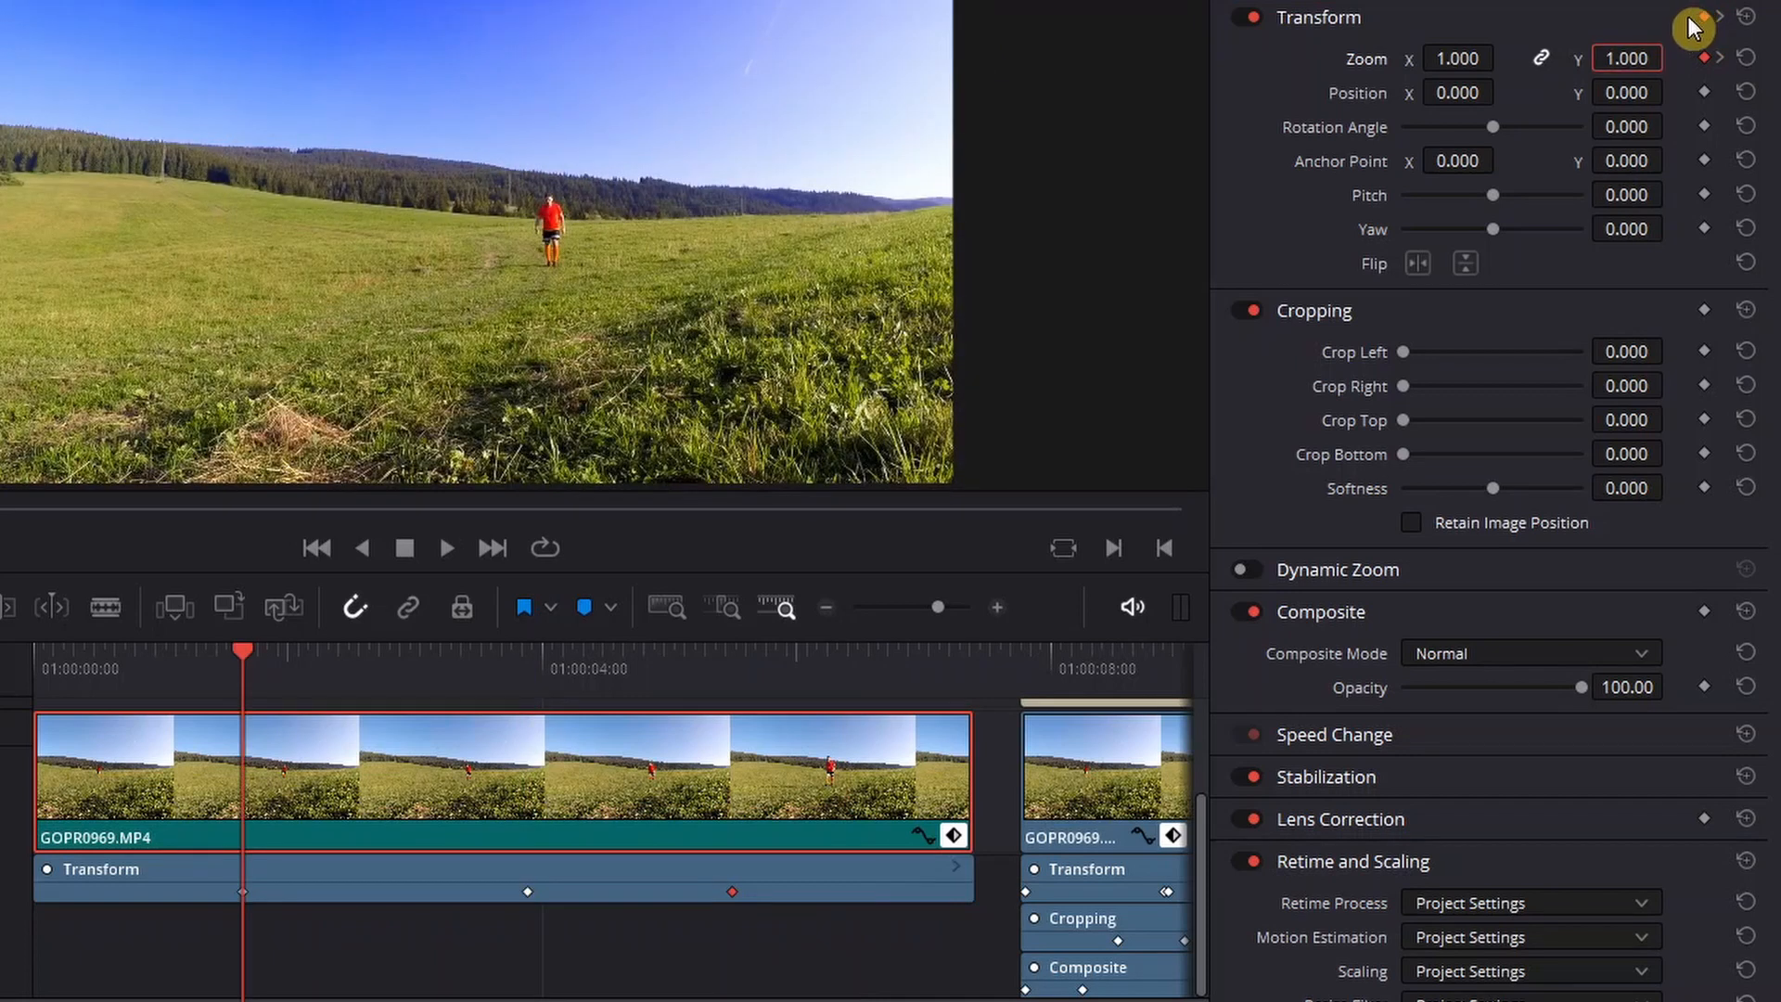
Step: Return to the first clip's middle keyframe just before 01:00:04:00 and set its Zoom to 1.470
left_click(532, 658)
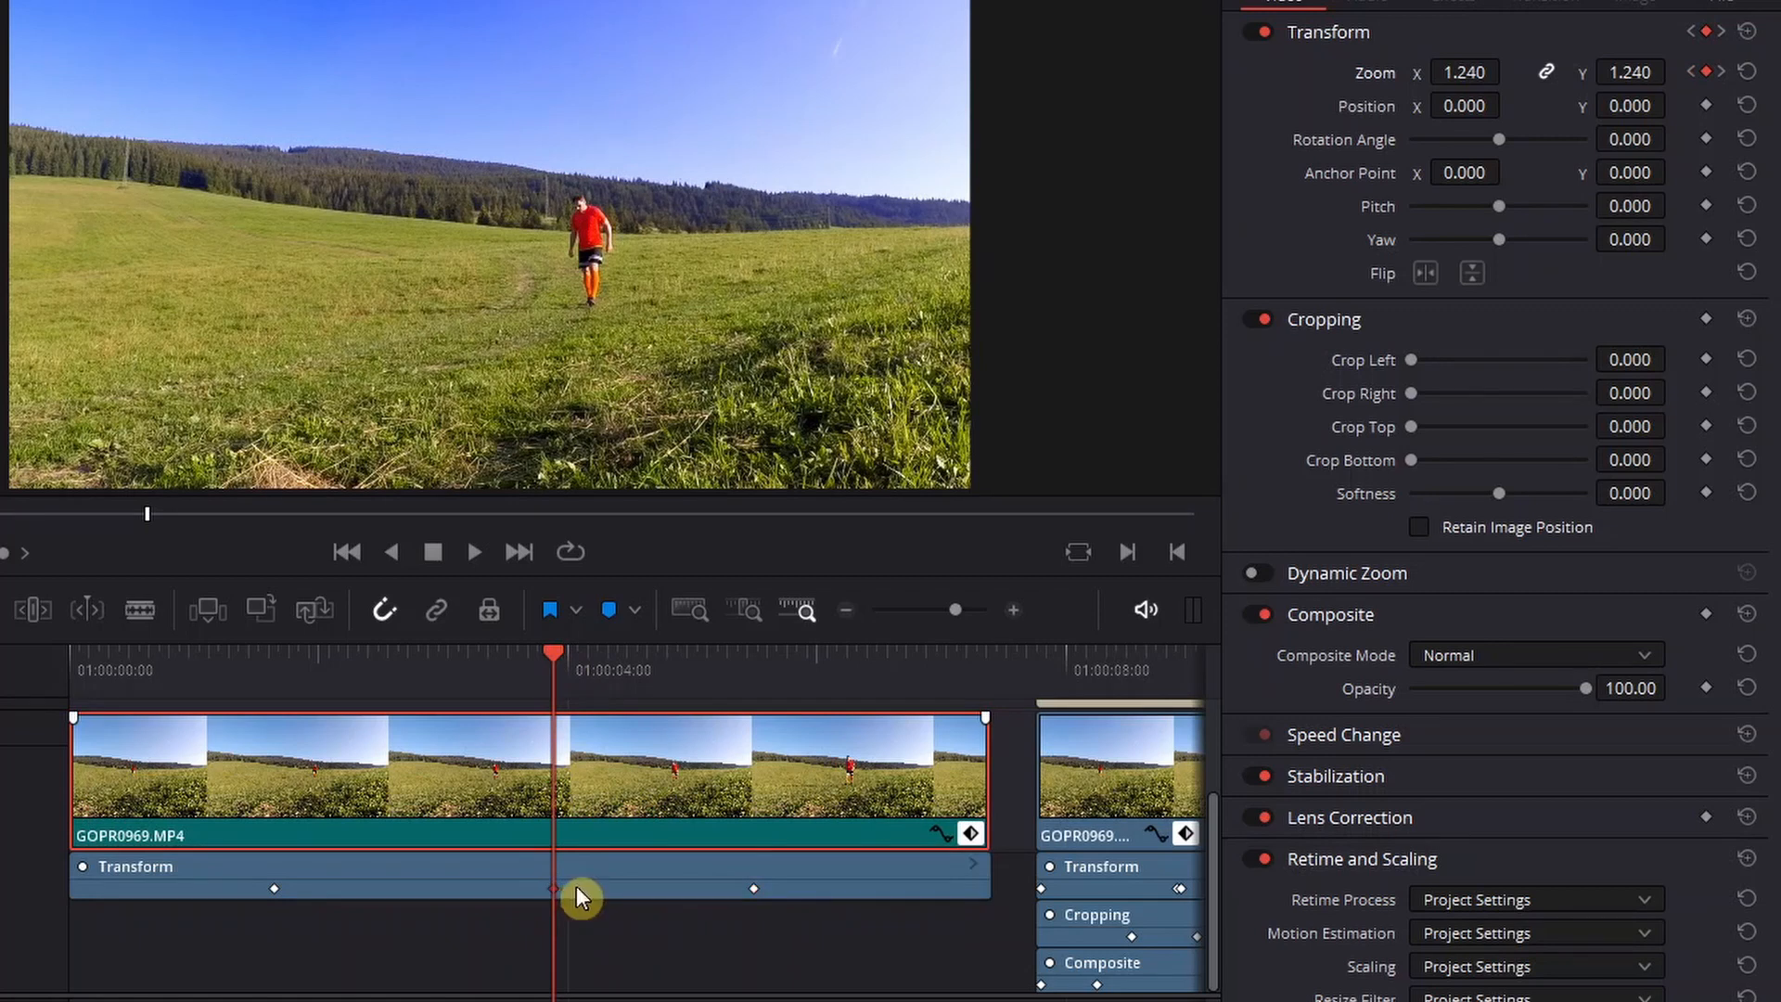
mouse_move(1464, 72)
left_mouse_down()
mouse_move(1512, 72)
mouse_move(1466, 71)
left_mouse_up()
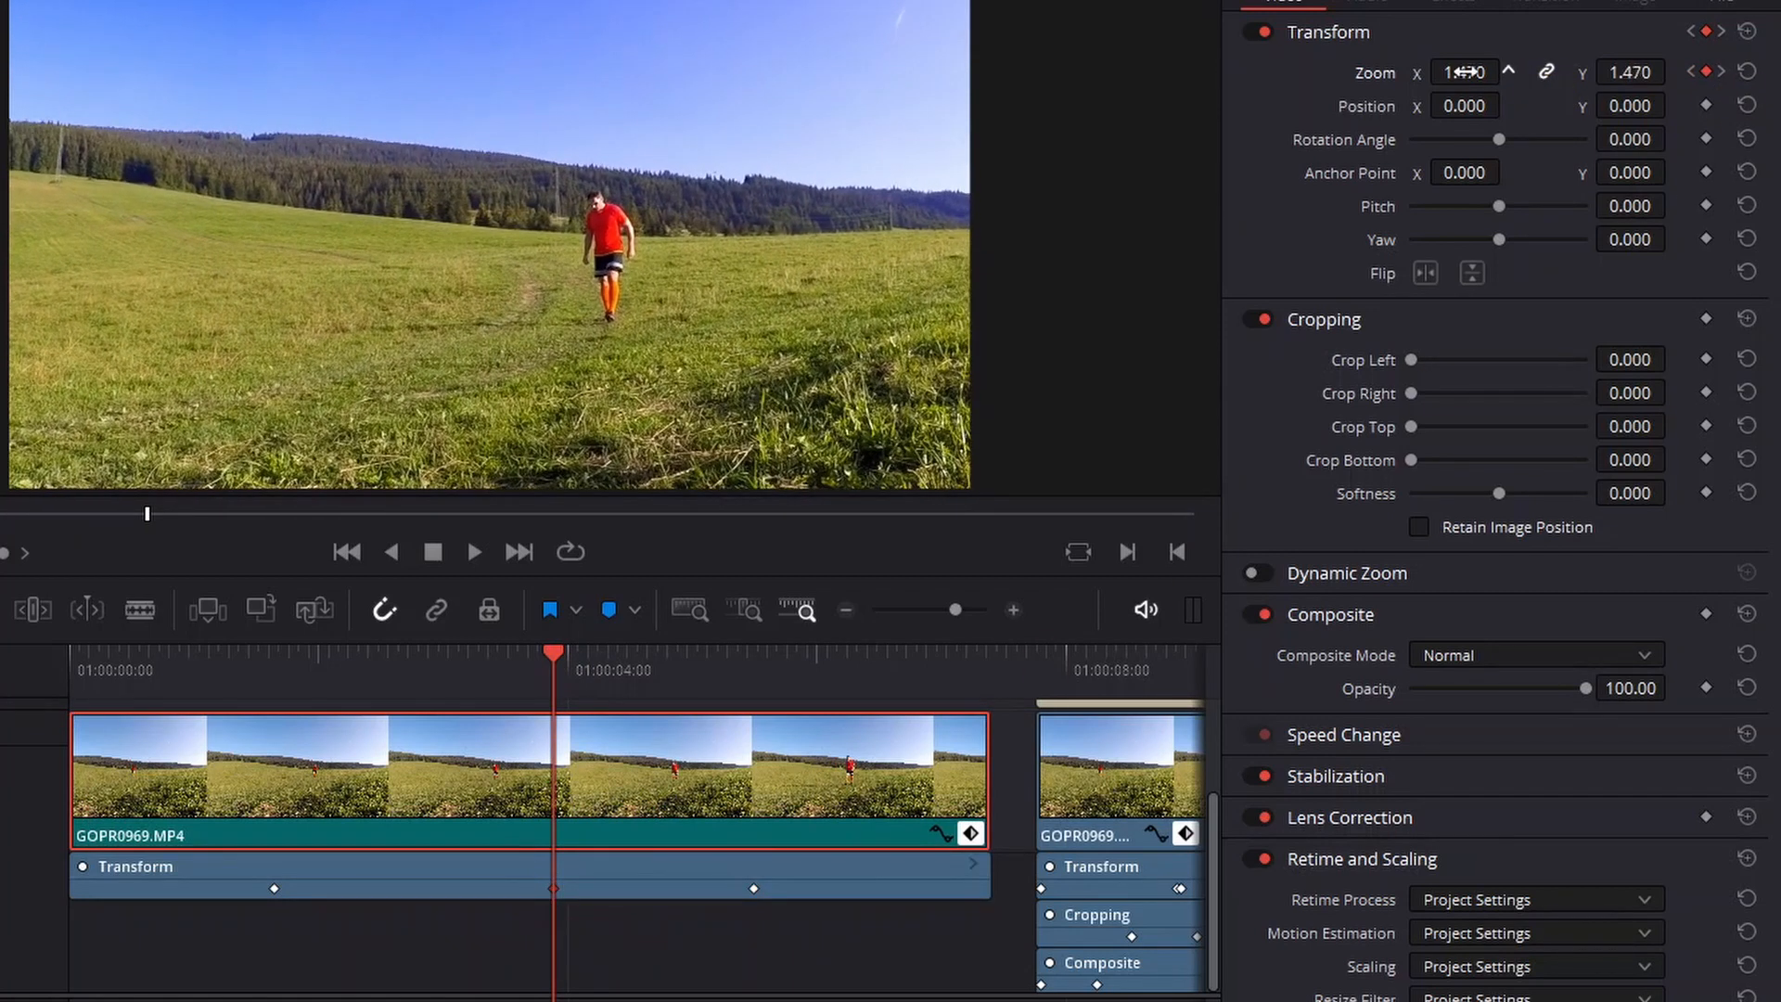
left_click(1721, 32)
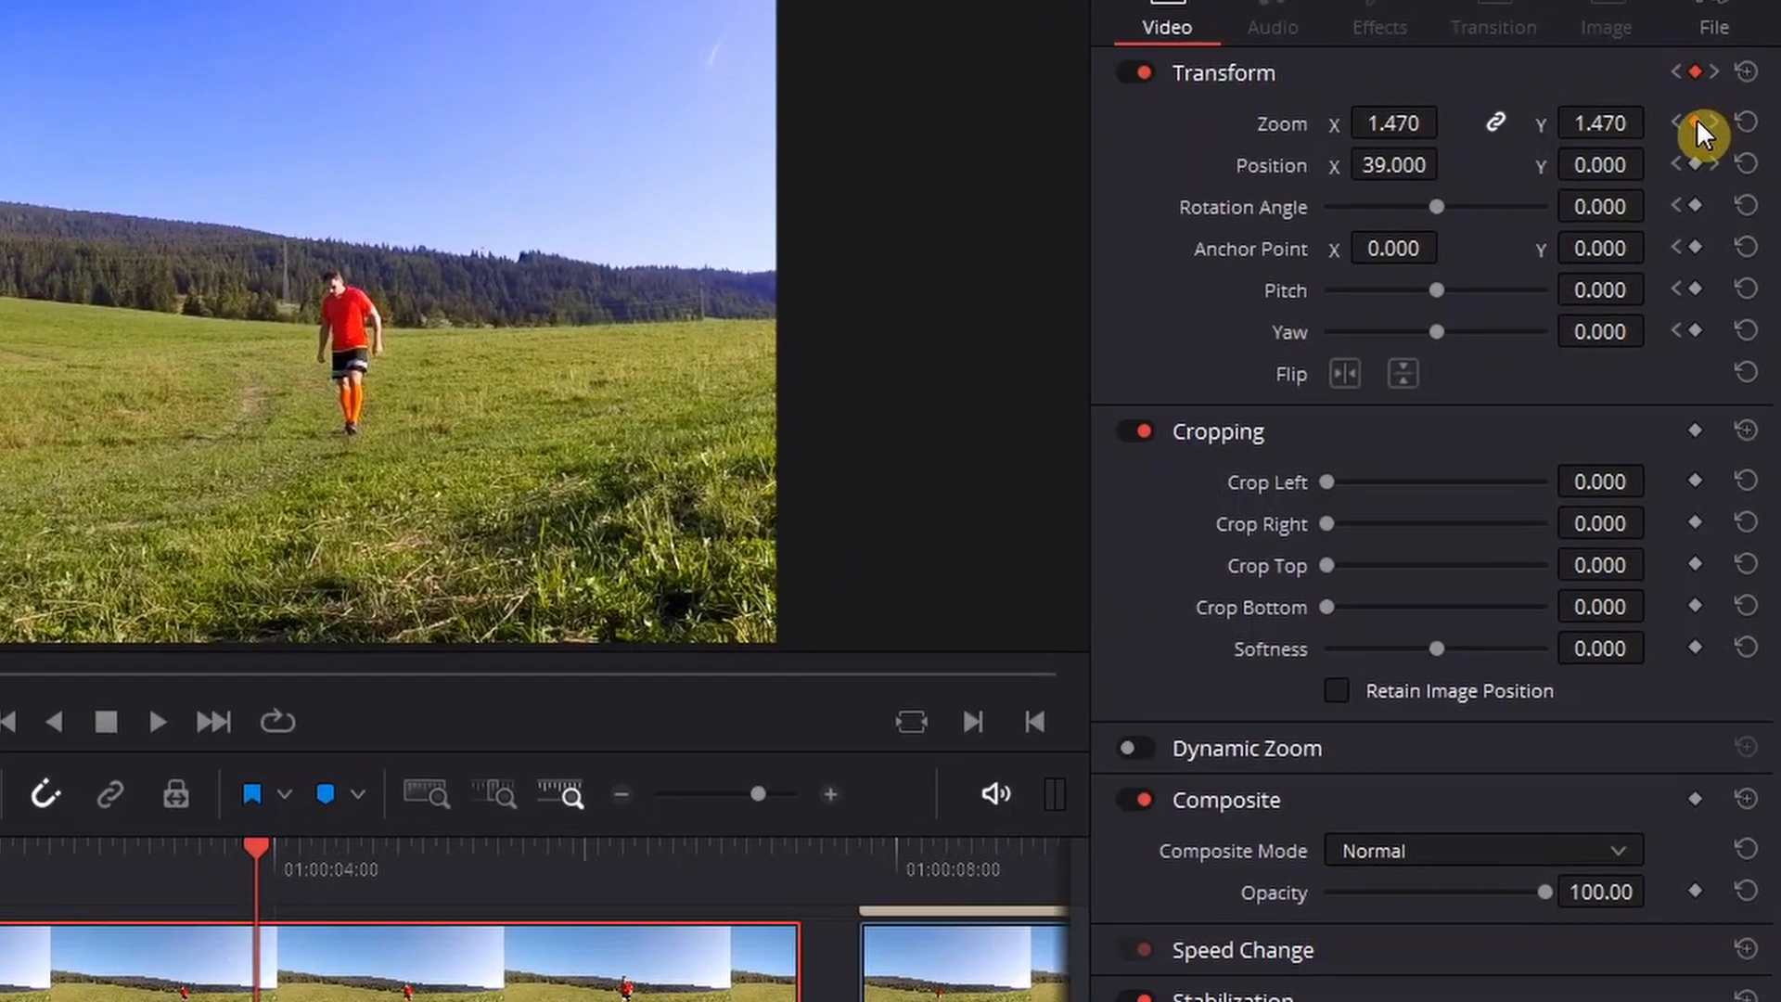
Step: Check which interpolation options the current Zoom keyframe offers in the inspector, and close them without changing anything
right_click(1721, 78)
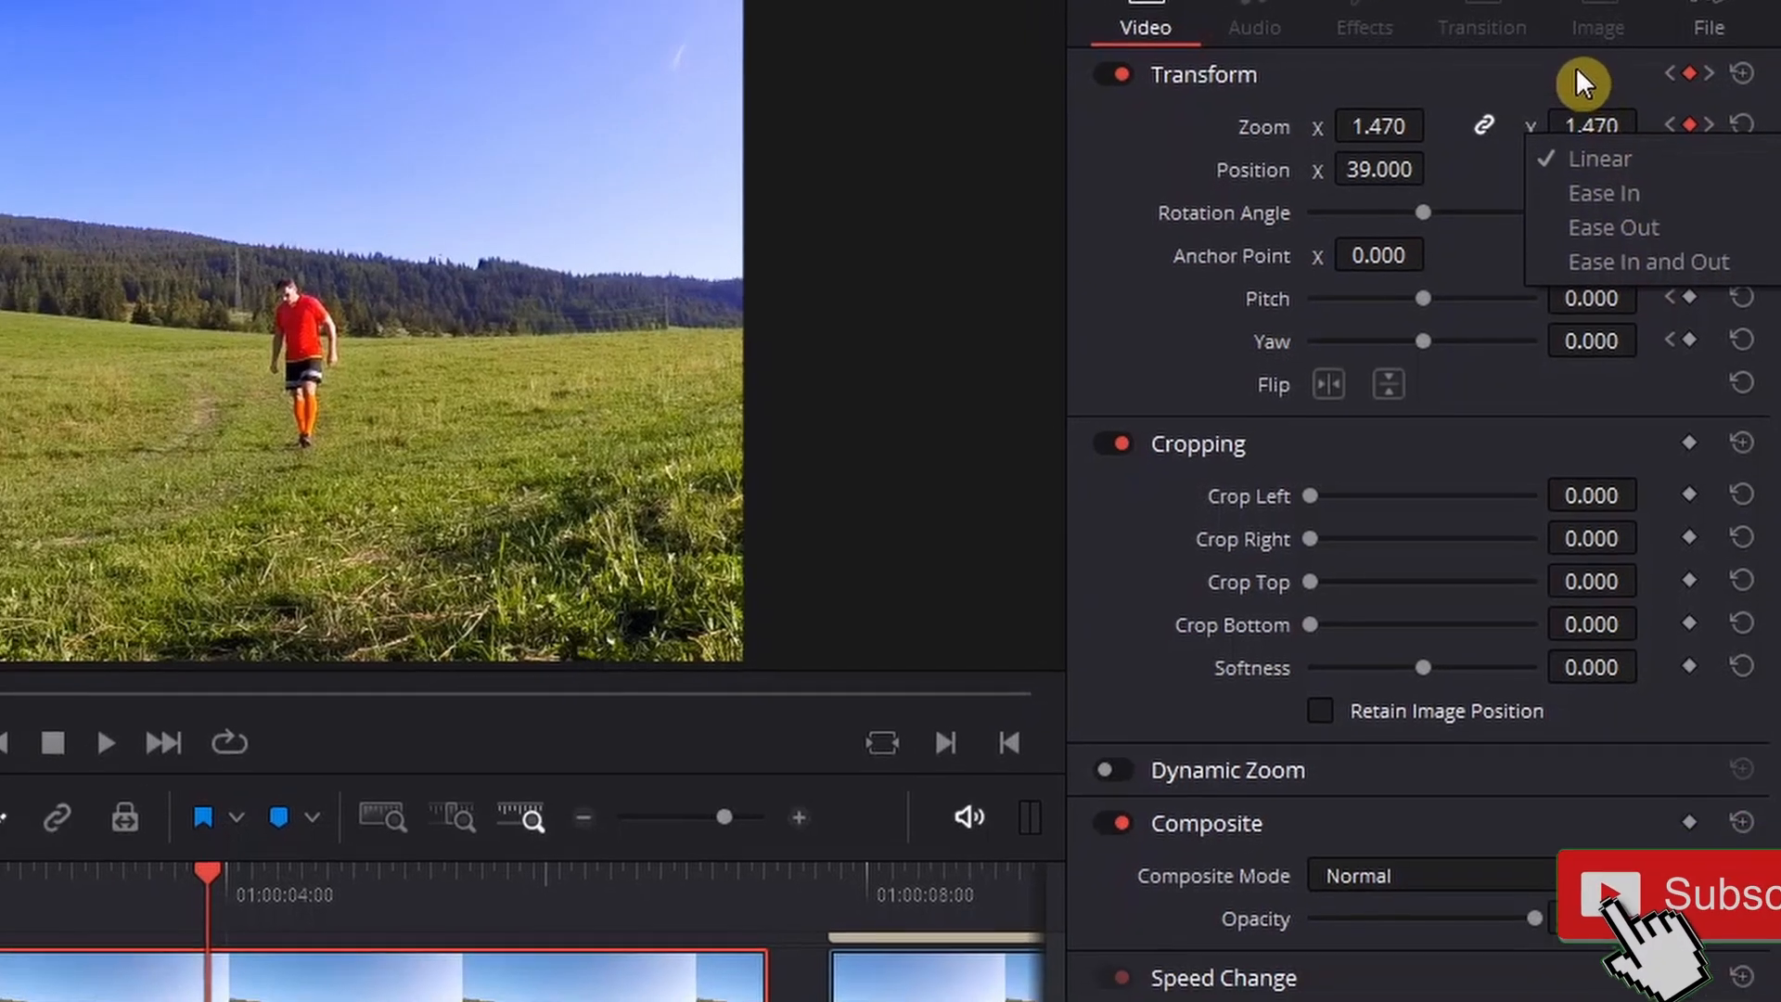
left_click(1572, 81)
left_click(1576, 87)
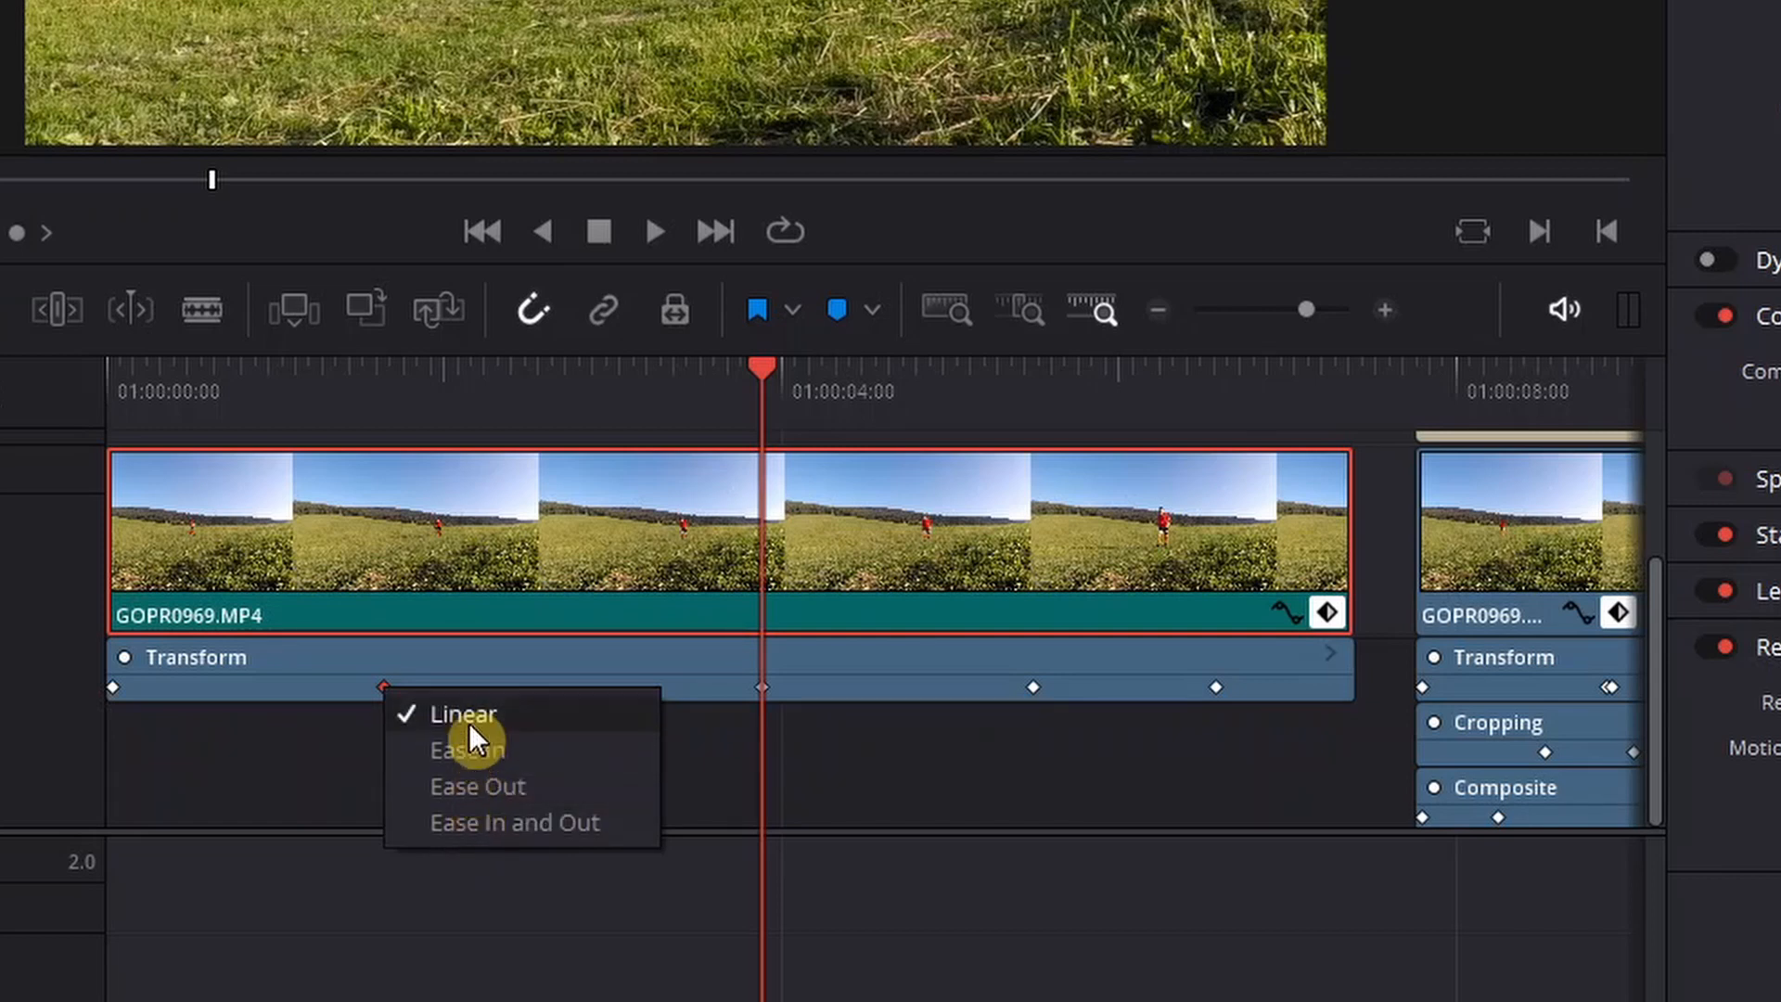
Step: Compare the interpolation options of the fourth and second keyframes on the first clip's Transform track, keeping Linear for the second
left_click(893, 564)
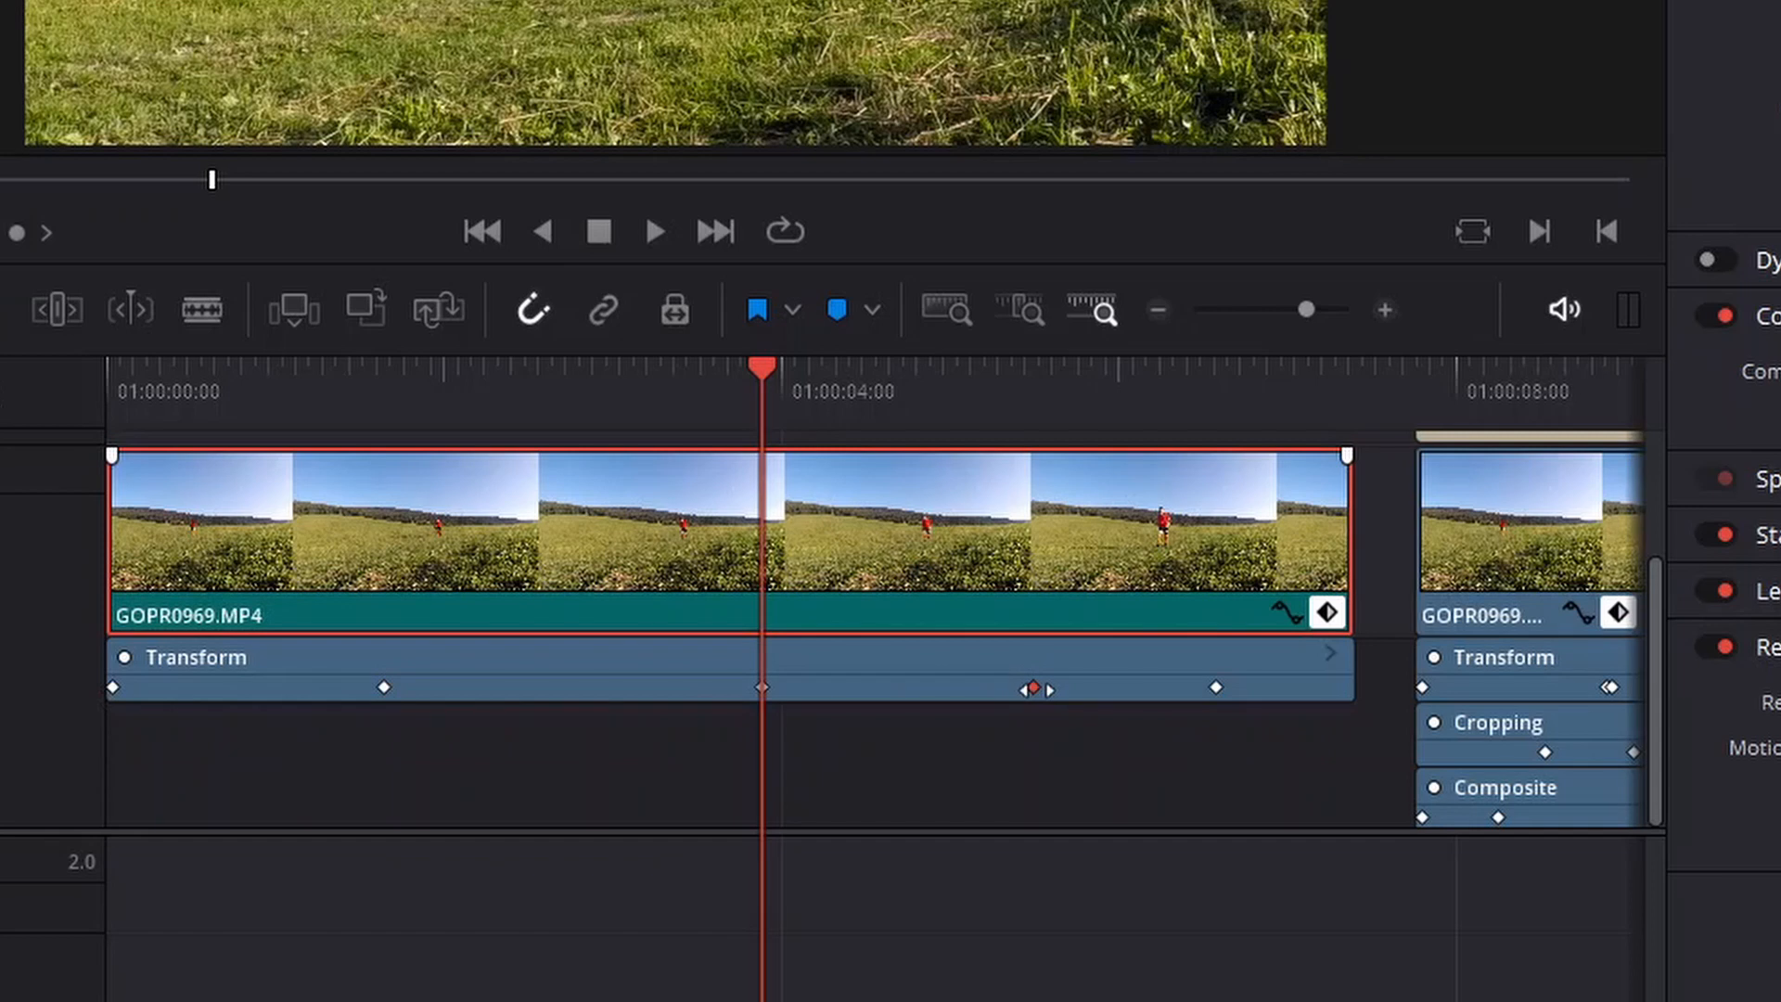
right_click(1035, 688)
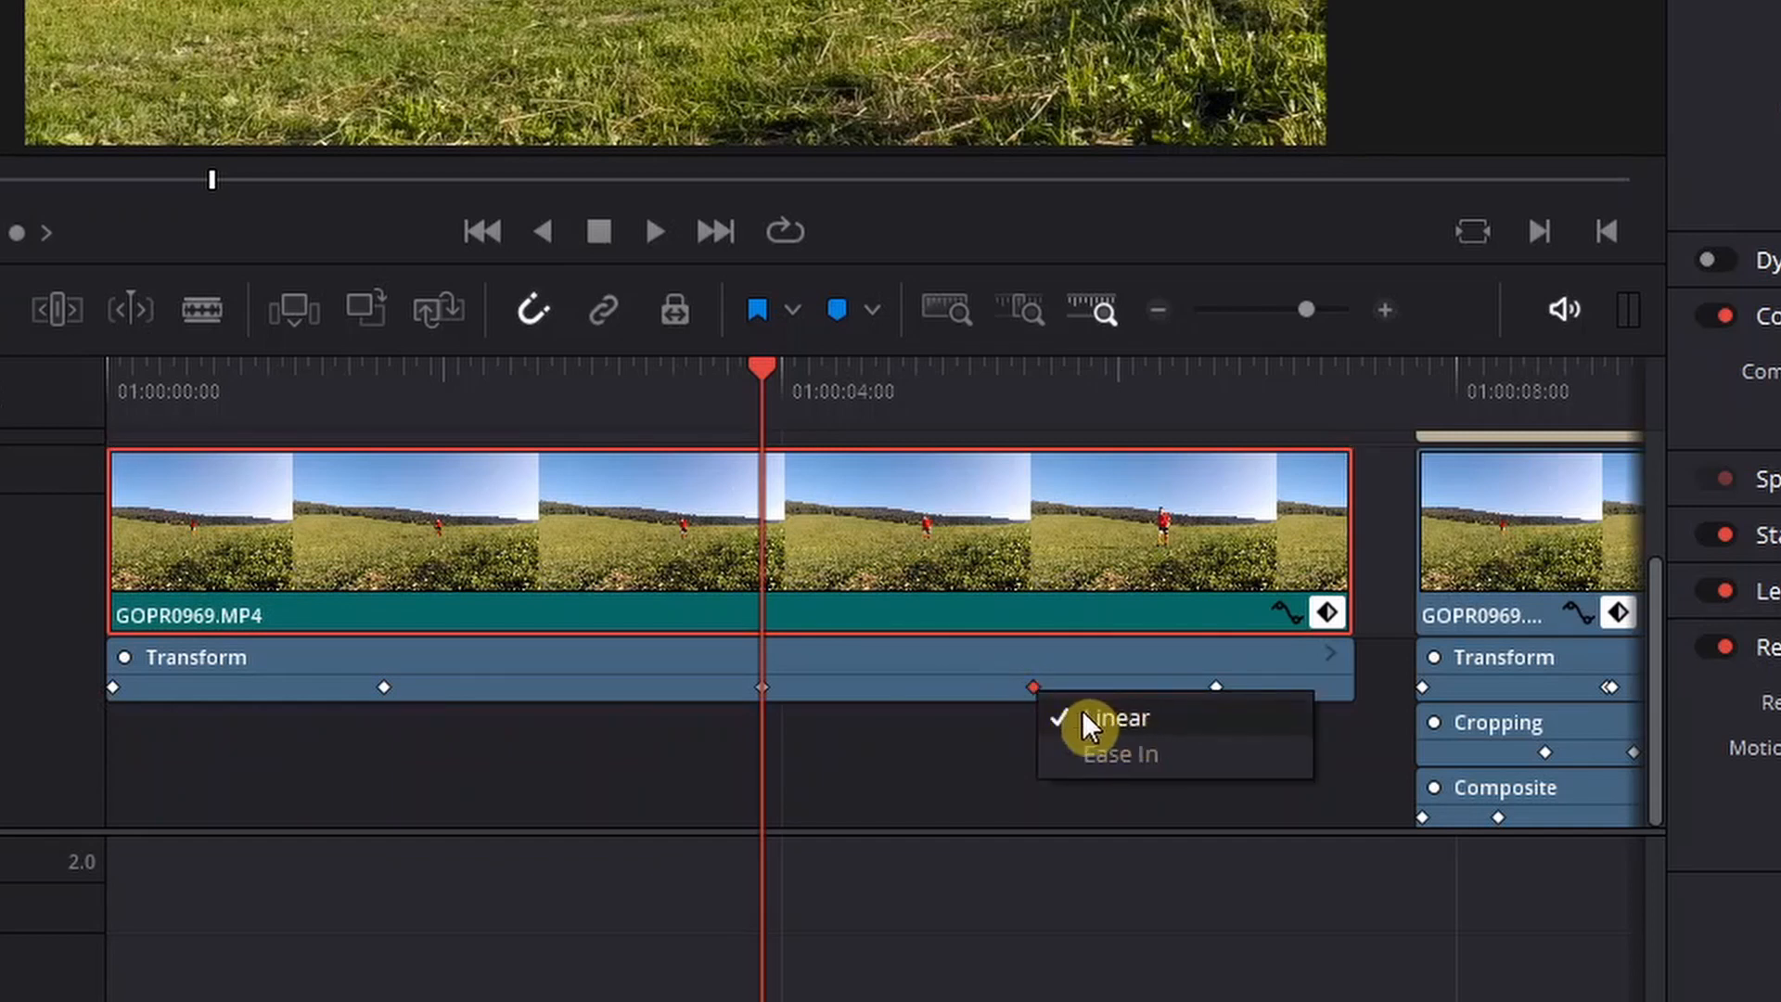
left_click(386, 685)
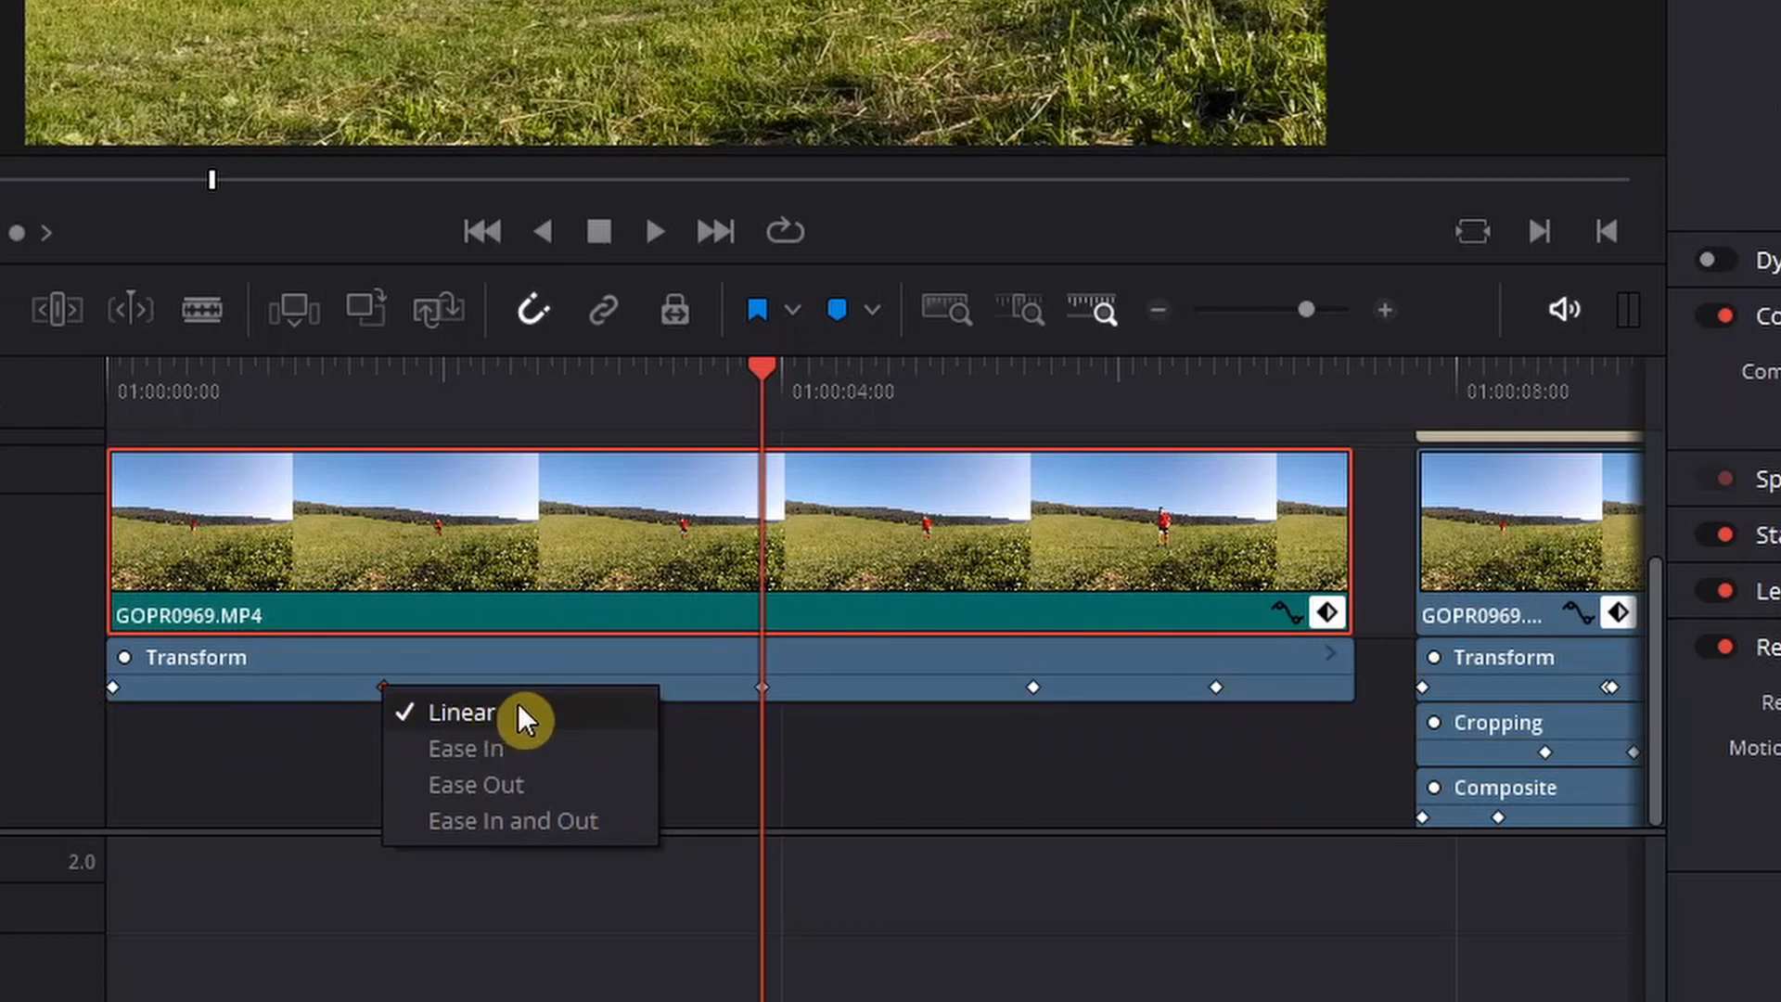
left_click(521, 717)
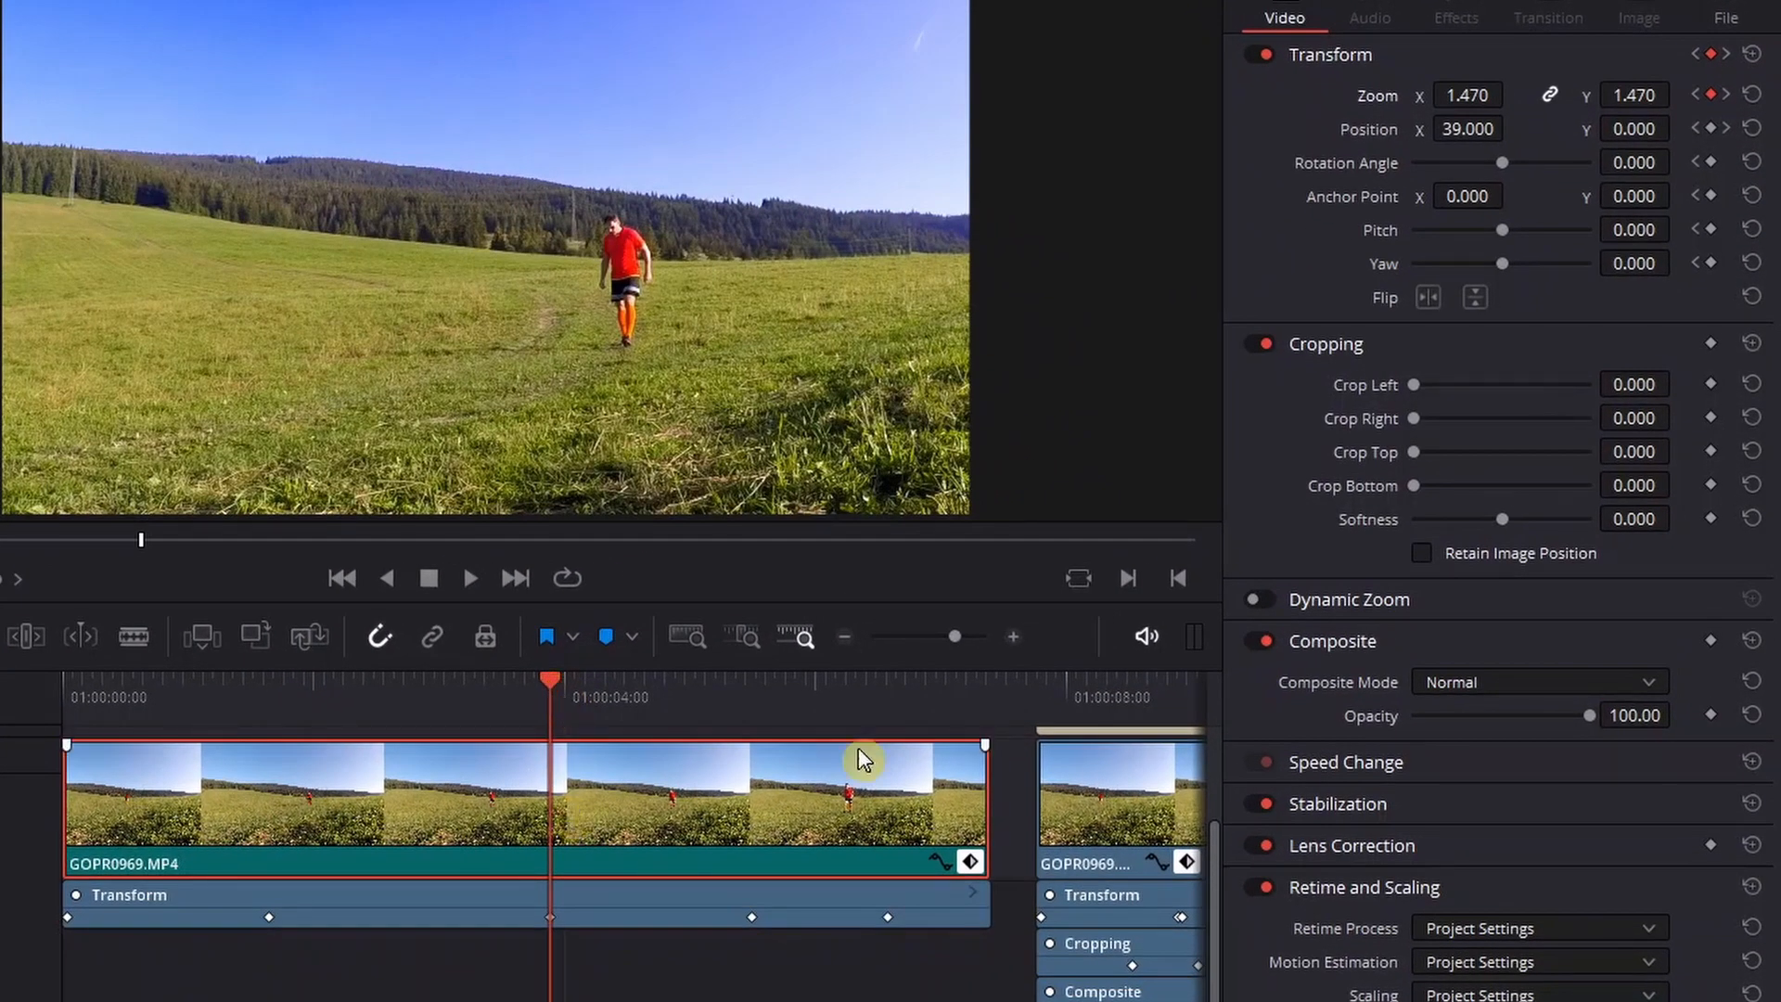
Step: Try deleting the first clip's Zoom keyframes just before 01:00:04:00 and near 01:00:01:16, and undo the deletions
left_click(1712, 91)
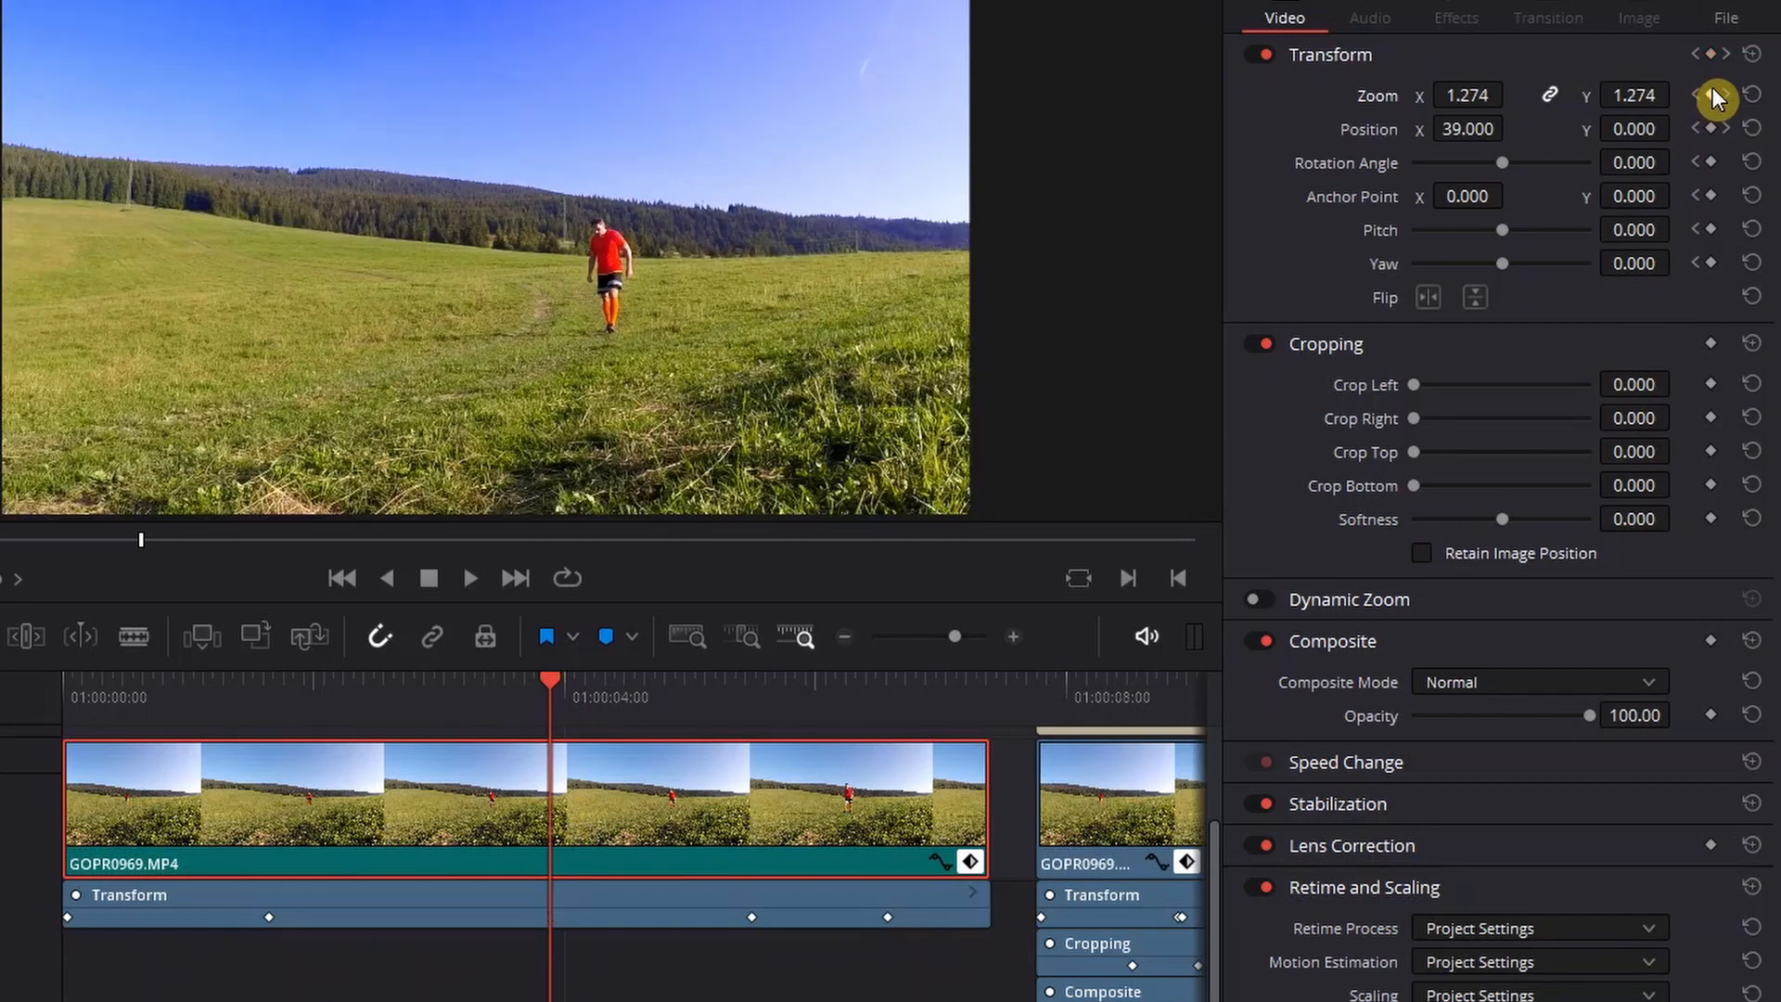
left_click(268, 688)
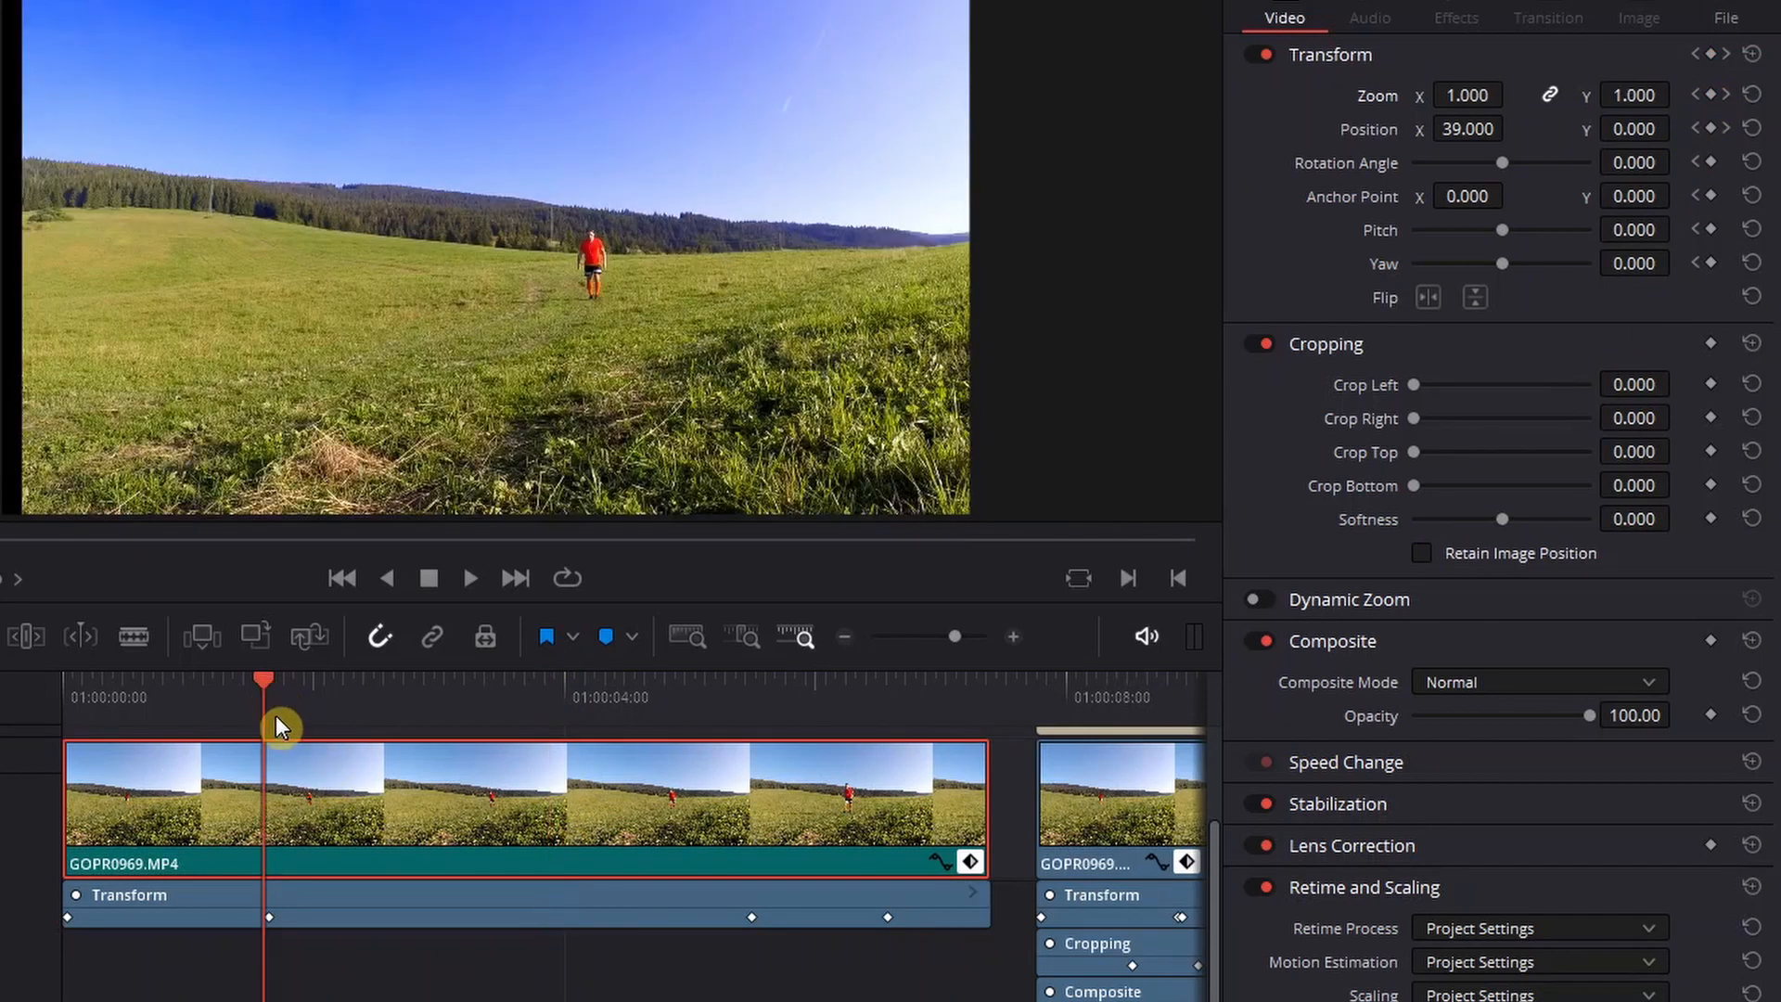
left_click(1711, 91)
key("ctrl+z")
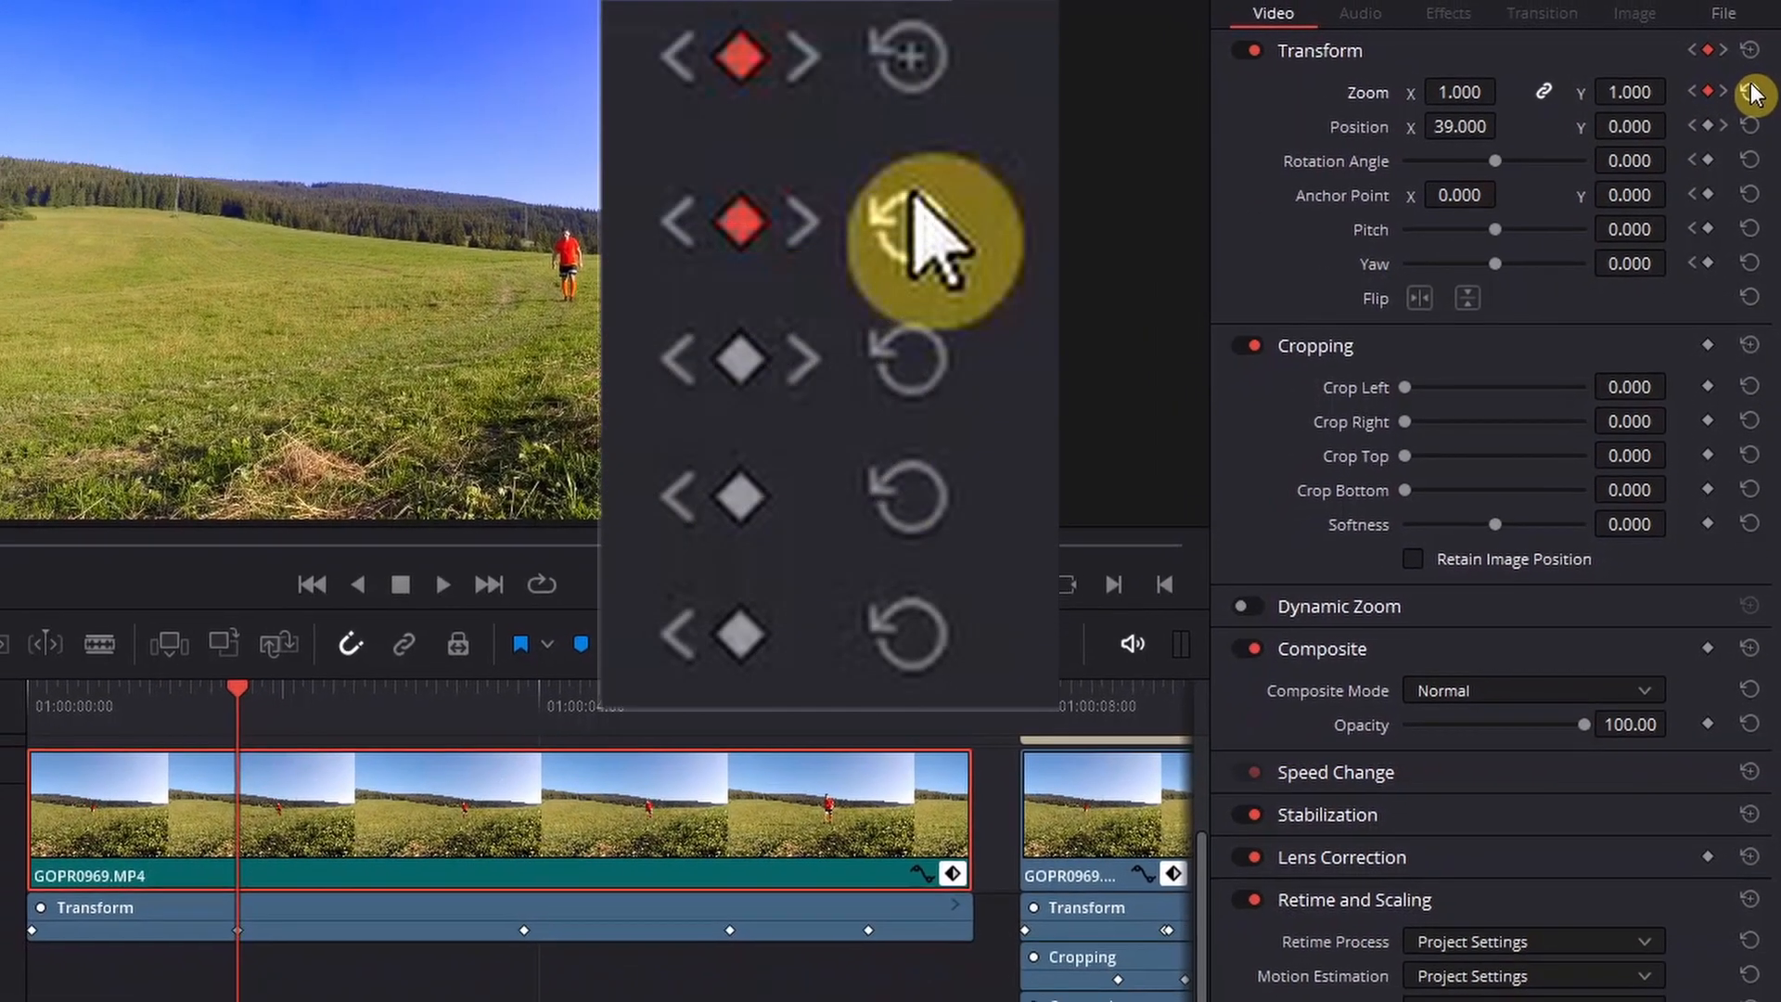
Step: Try resetting the first clip's Zoom parameter, followed by a reset of its whole Transform section
left_click(1750, 88)
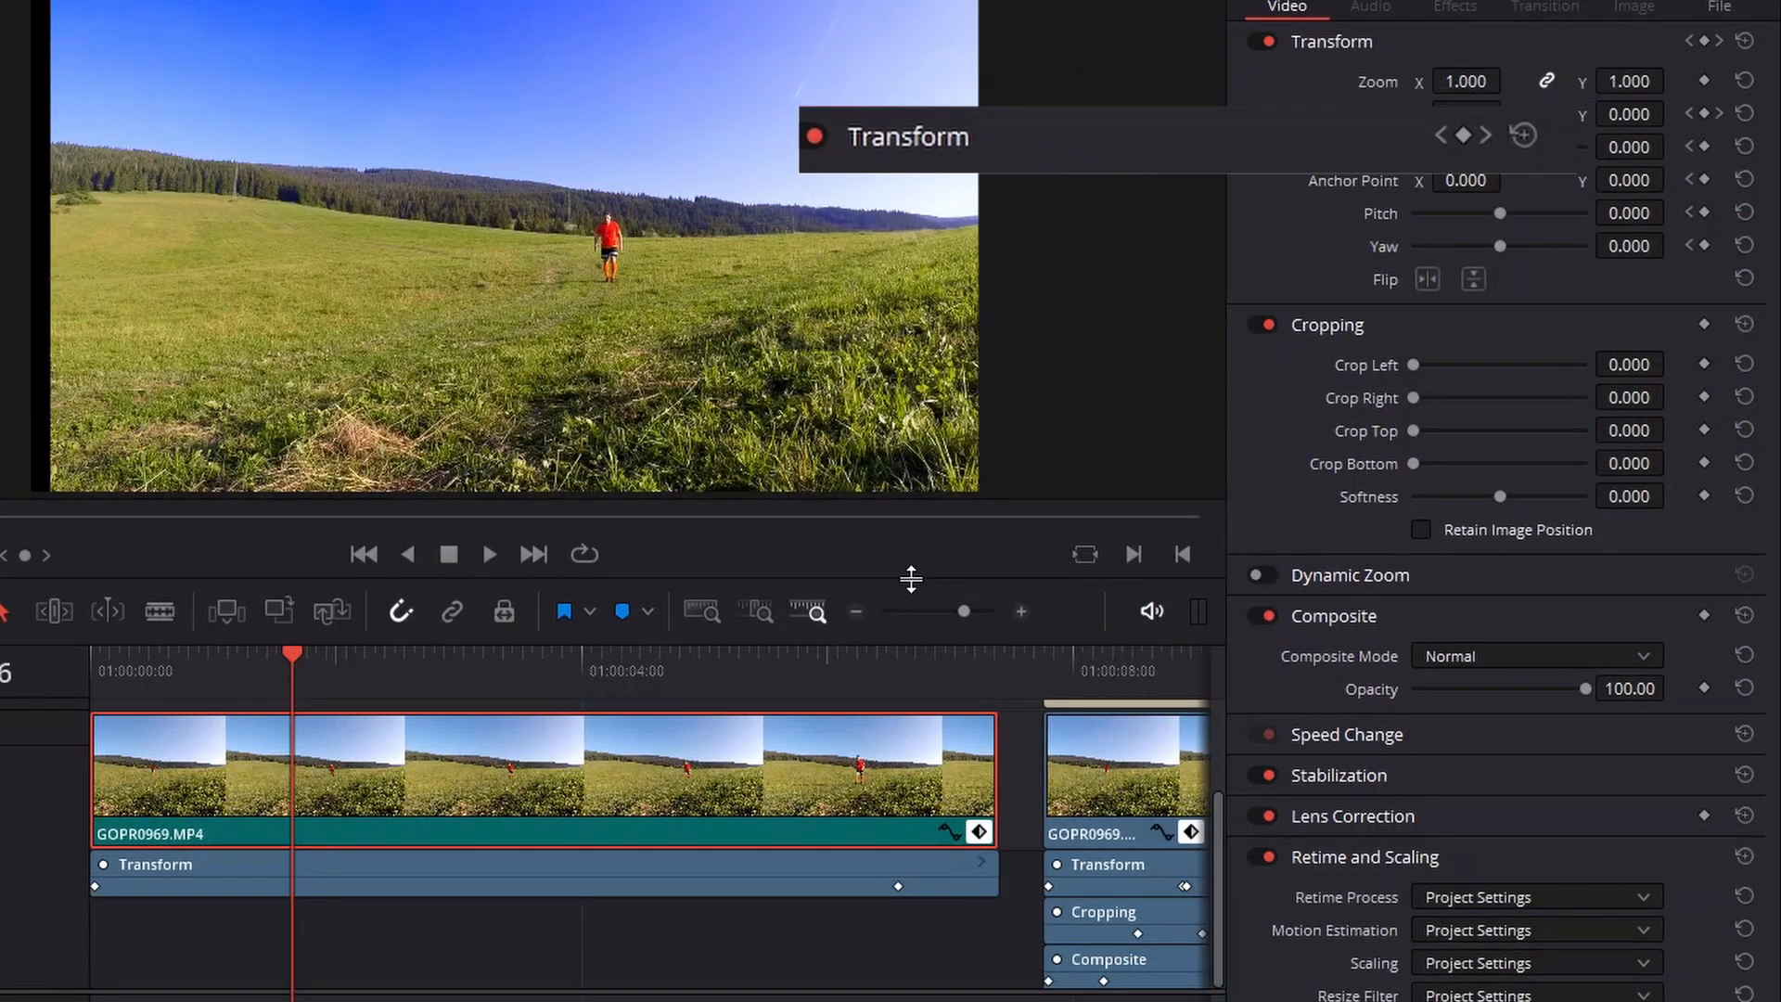
left_click(1746, 42)
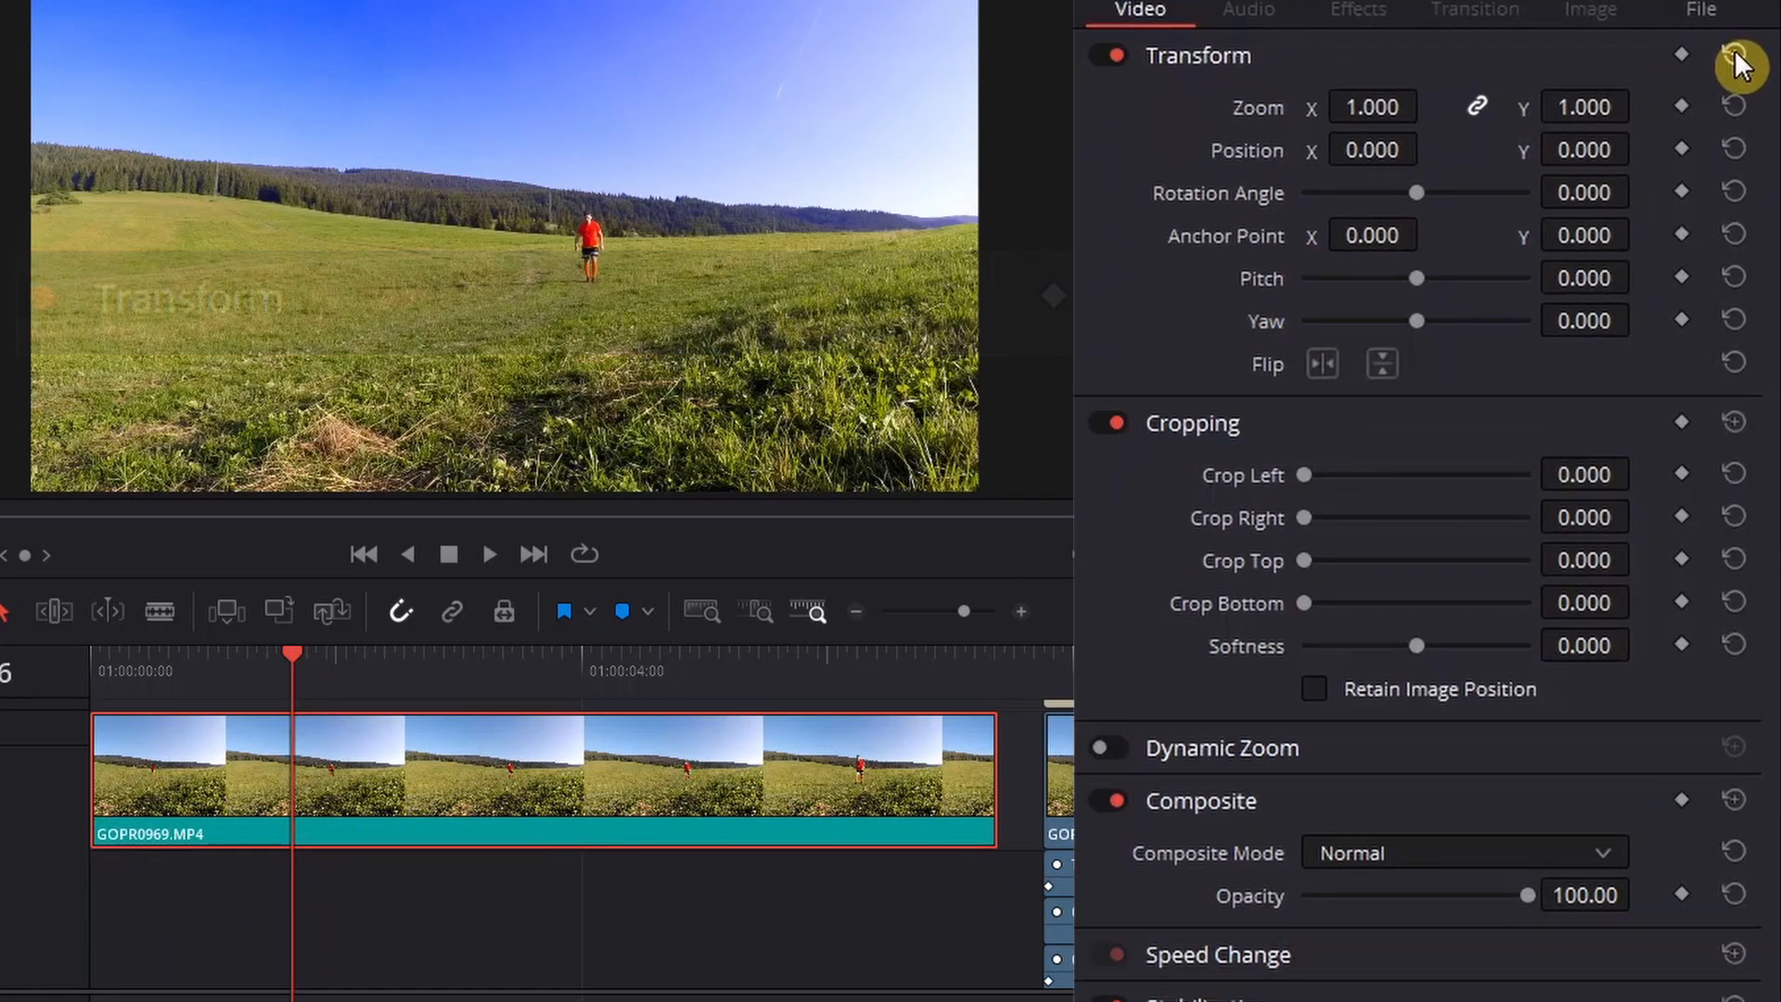
scroll(1136, 501, "down", 5)
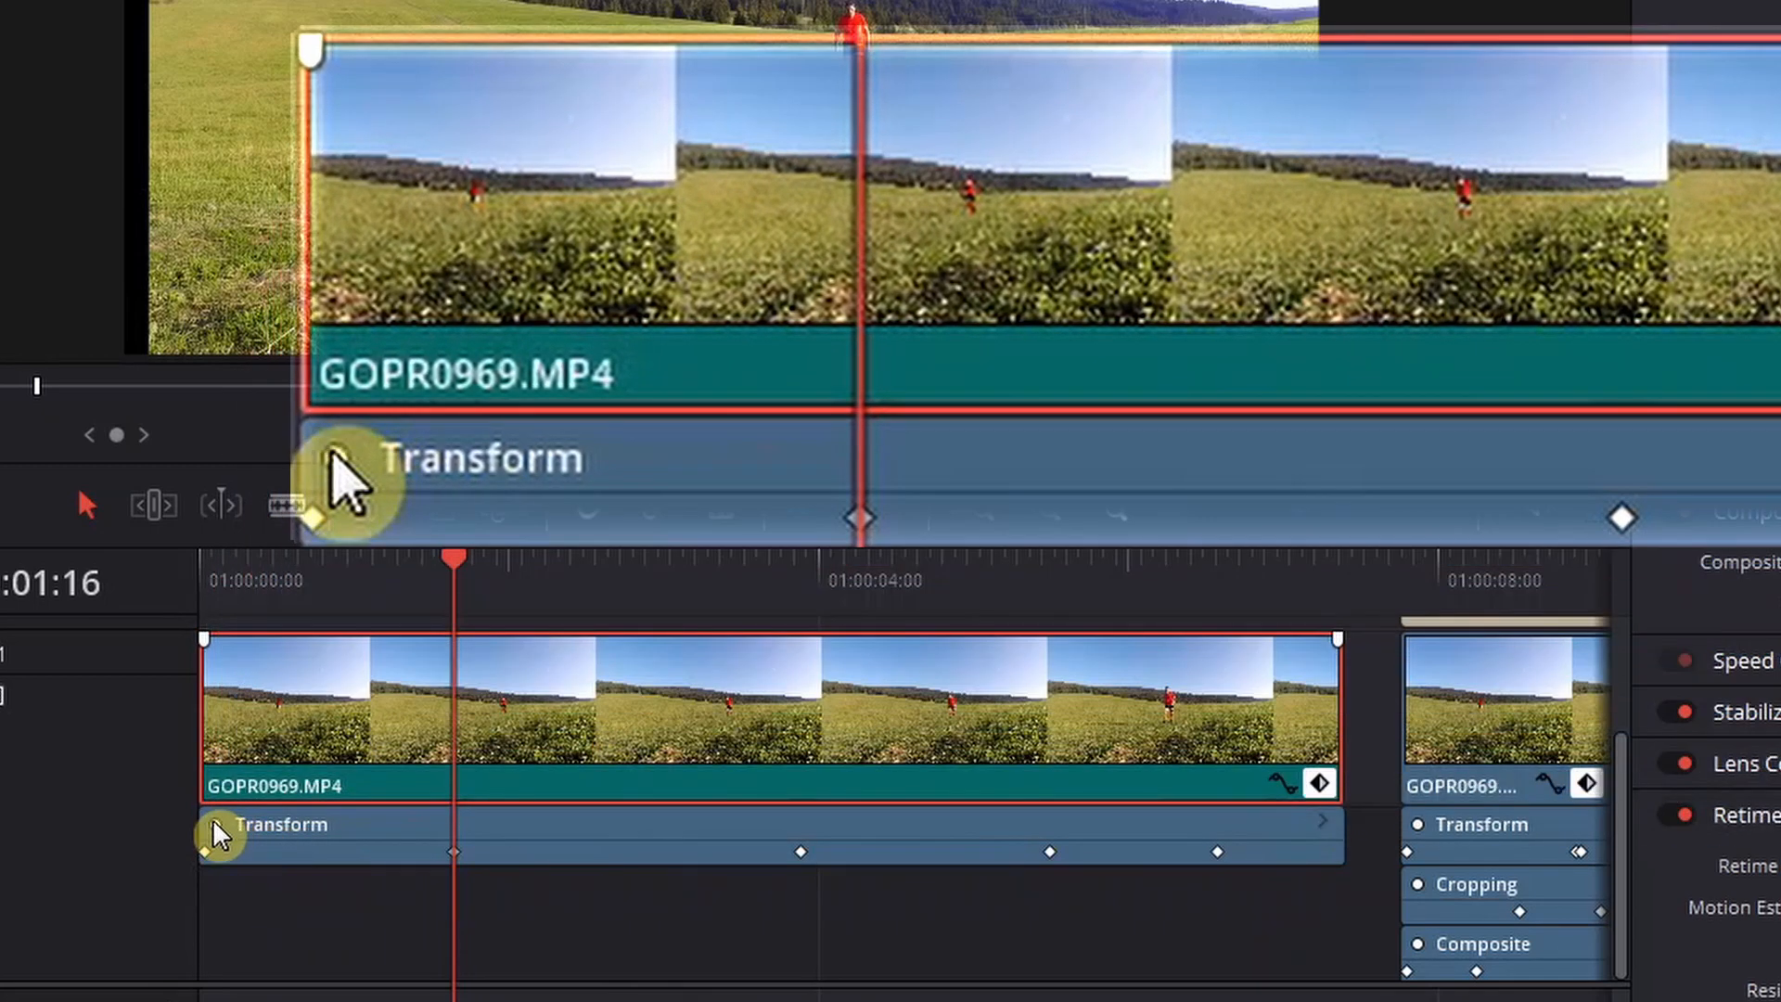
Step: Turn the first clip's Transform off and back on, once from its keyframe track and once from the inspector
left_click(214, 823)
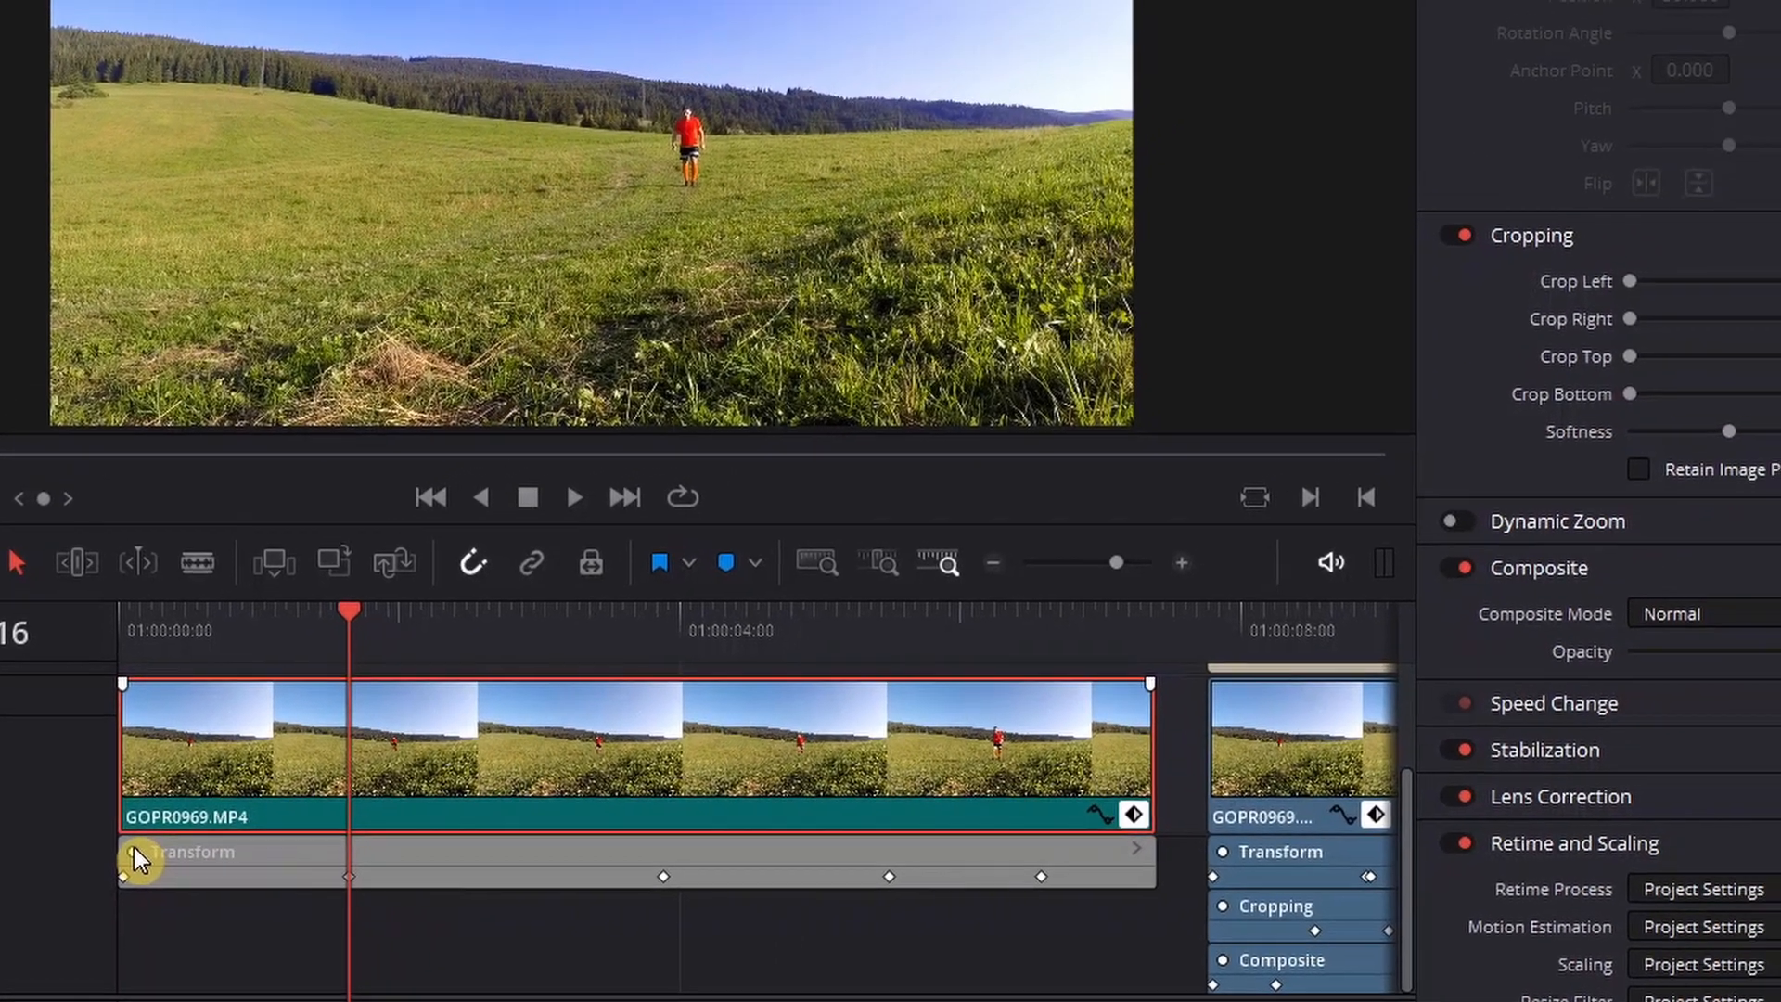
left_click(135, 856)
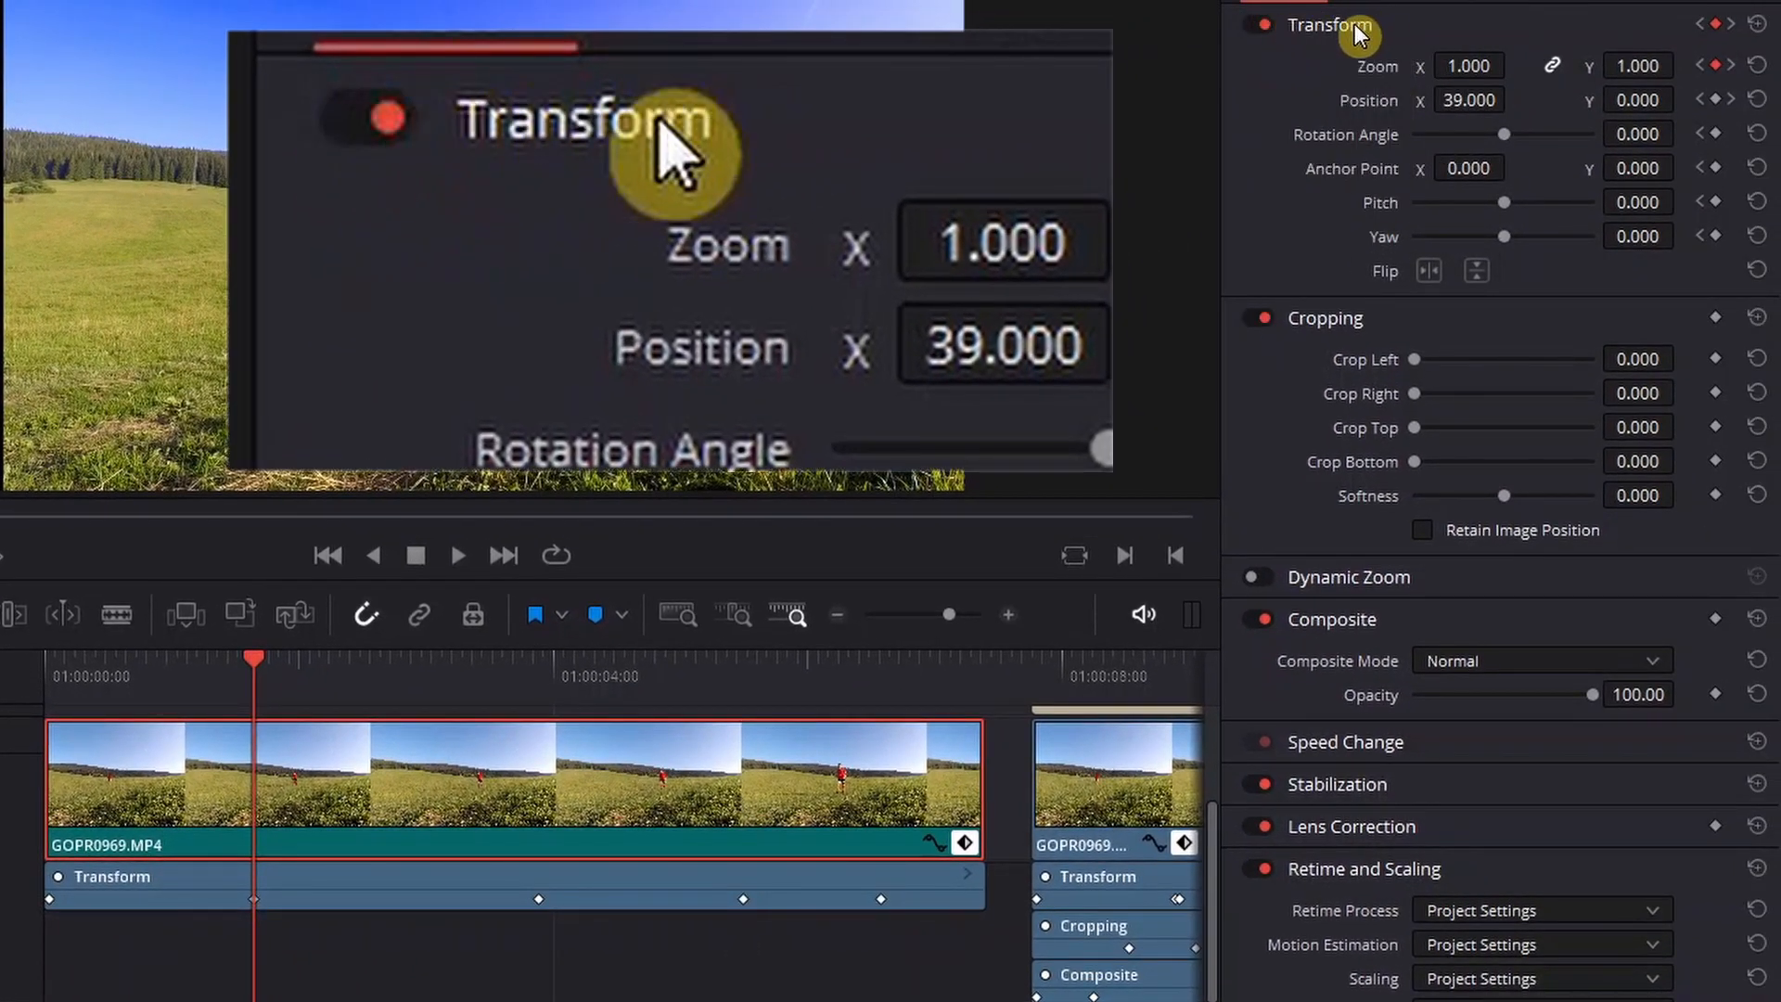
left_click(1257, 25)
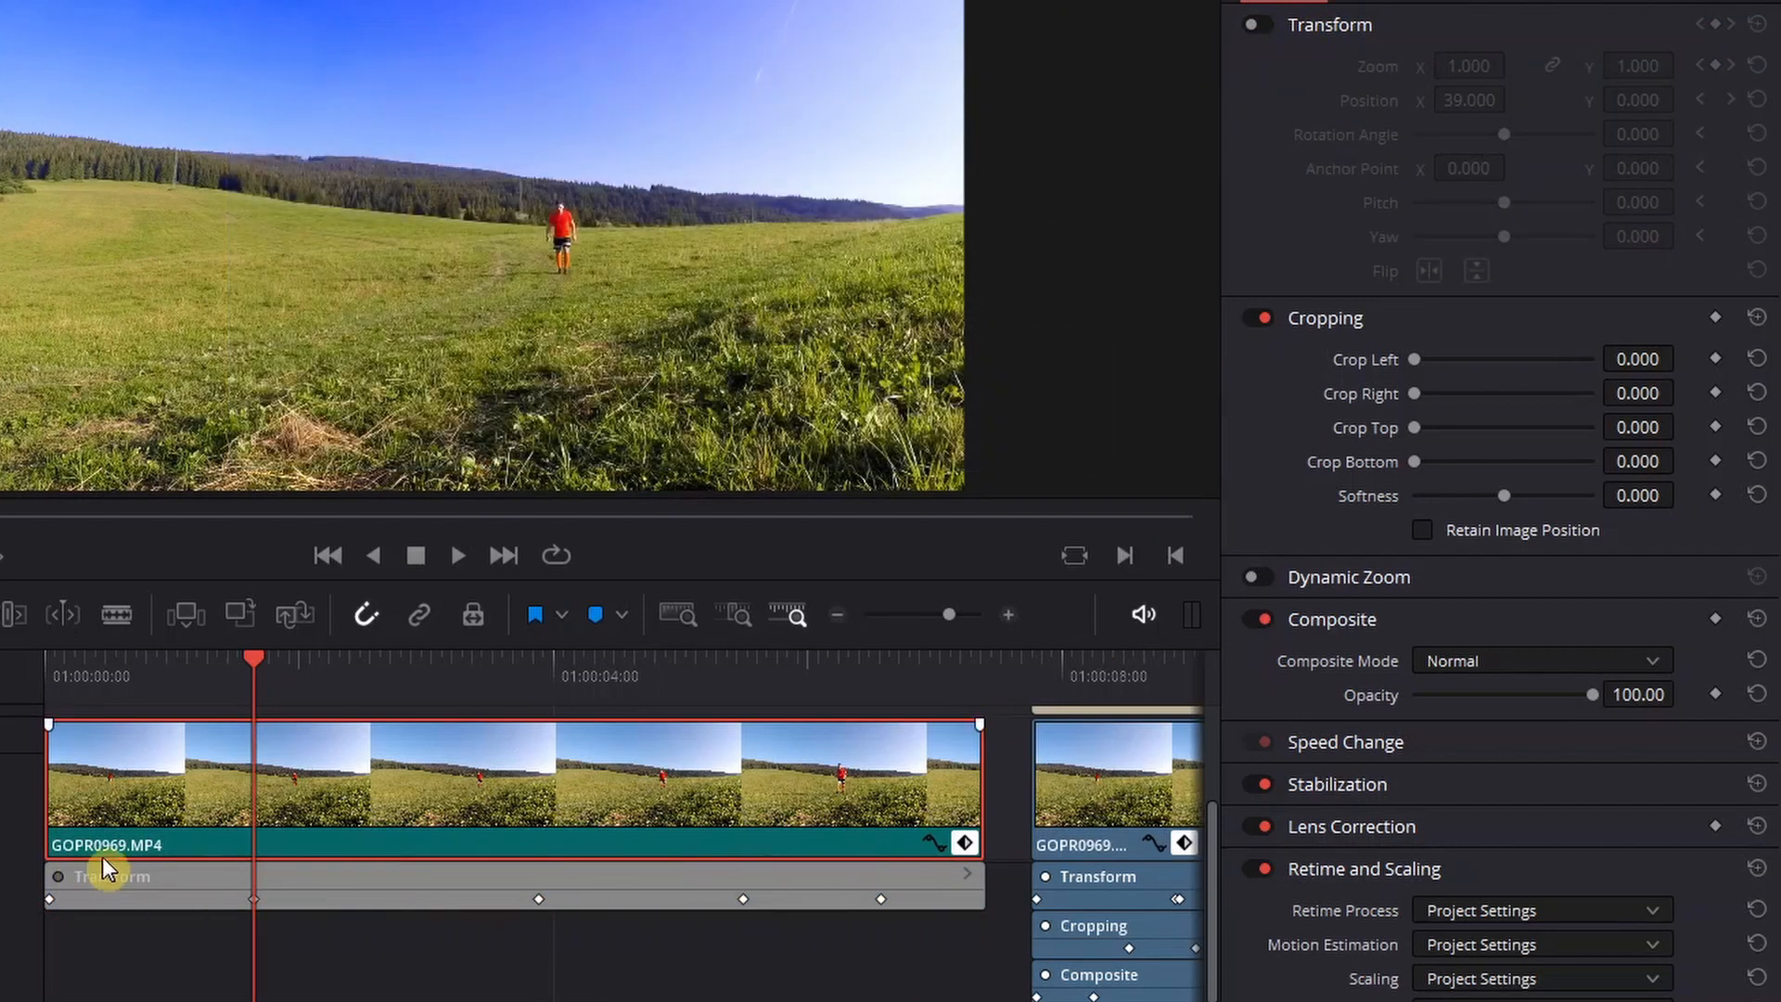
left_click(1263, 26)
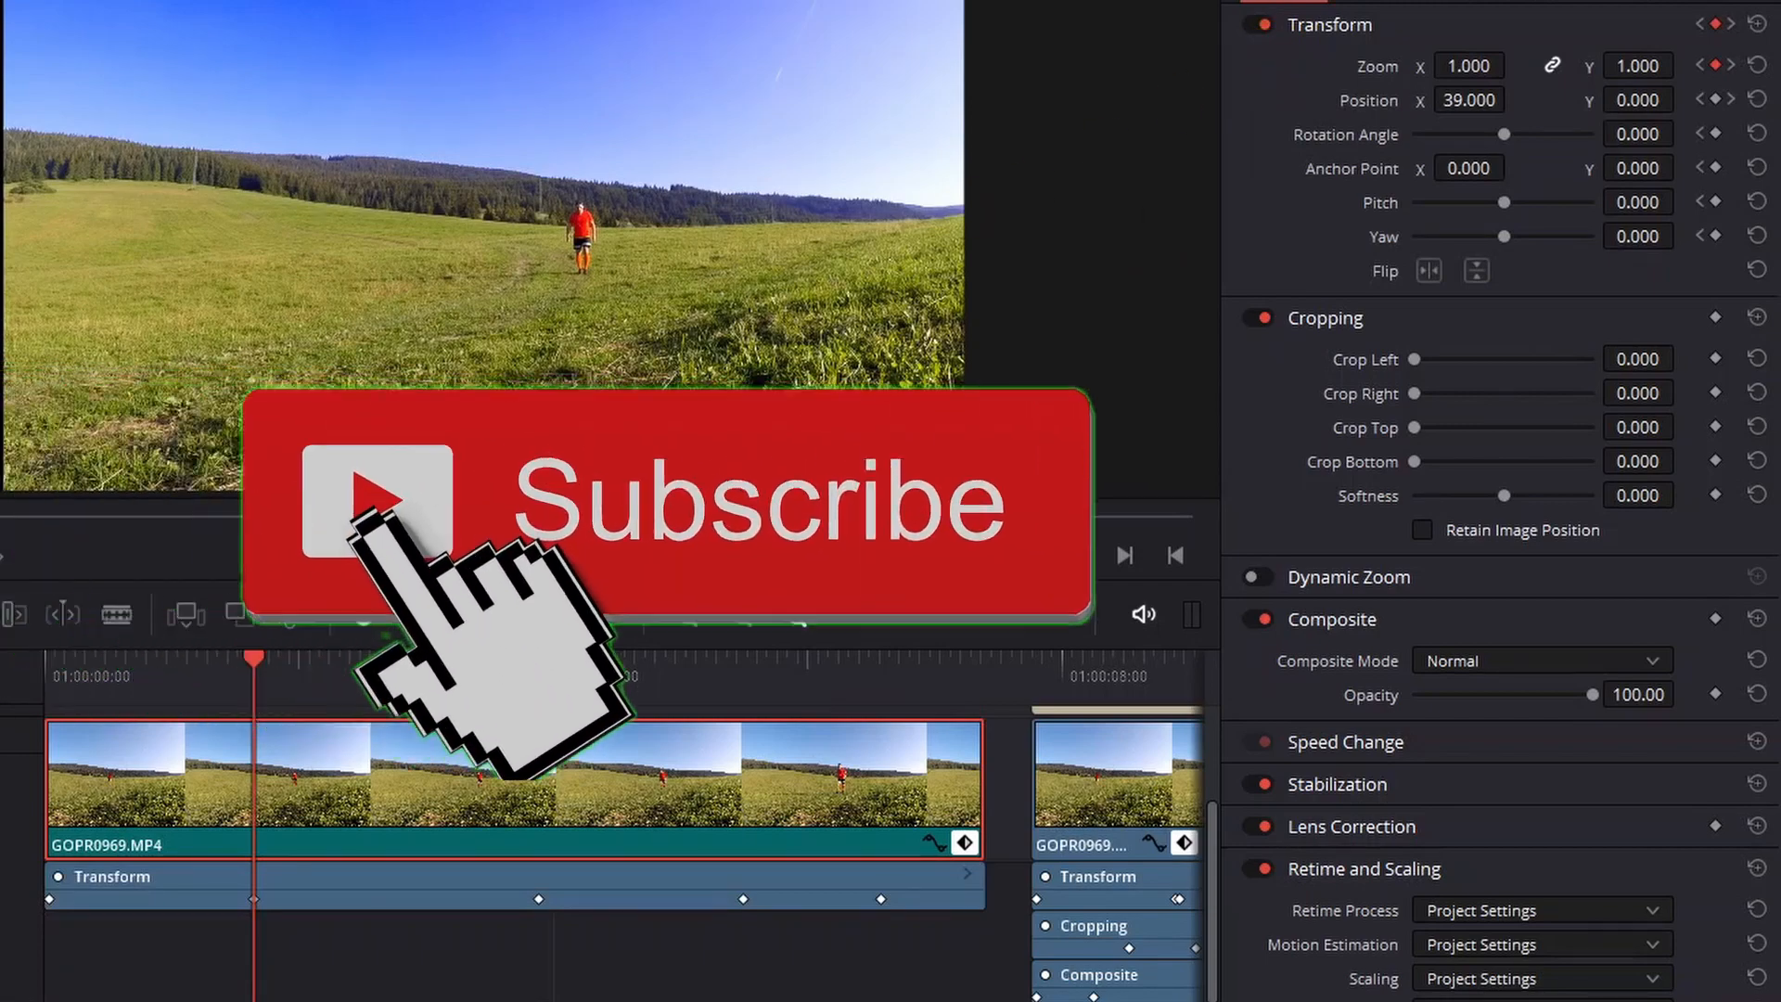